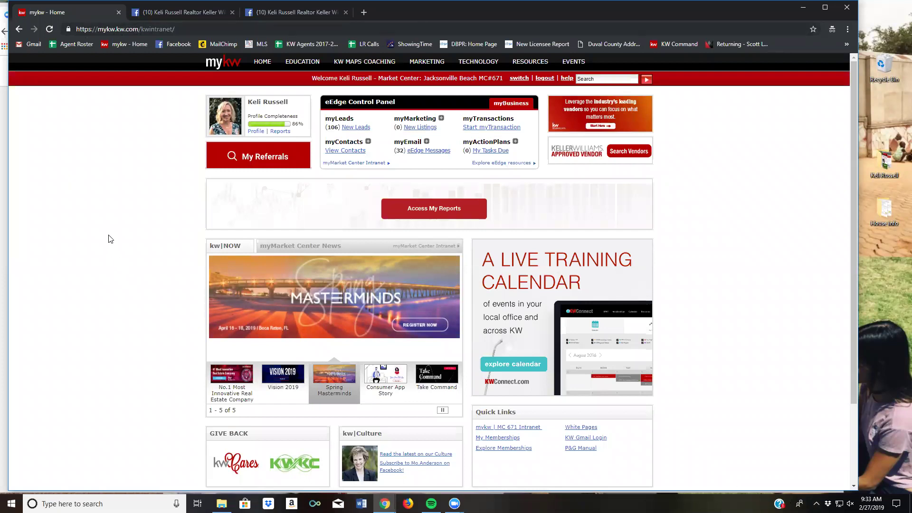
Open the KW agent website's admin dashboard from the KW Websites page.
mouse_move(481, 66)
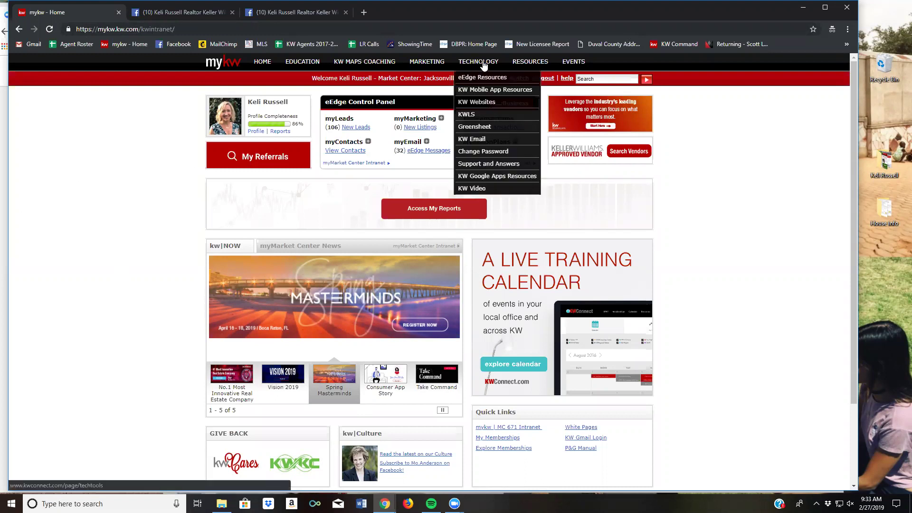
left_click(472, 106)
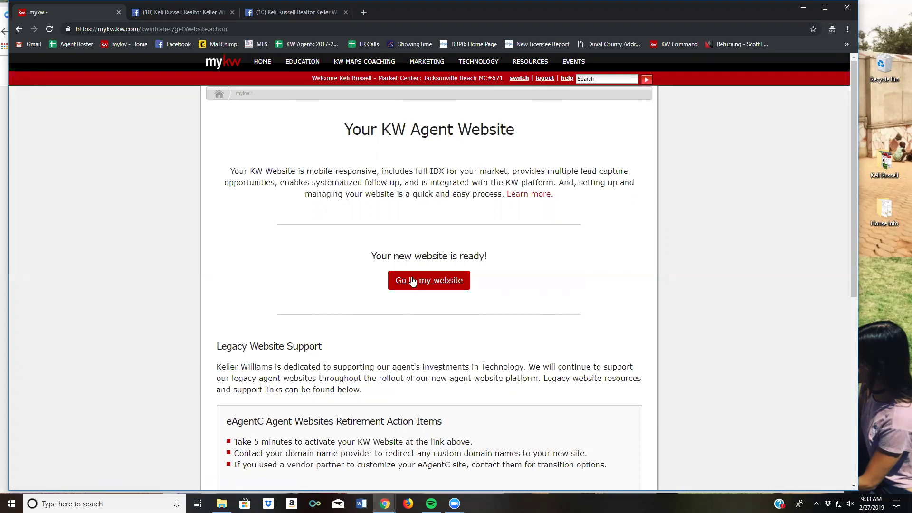
left_click(413, 283)
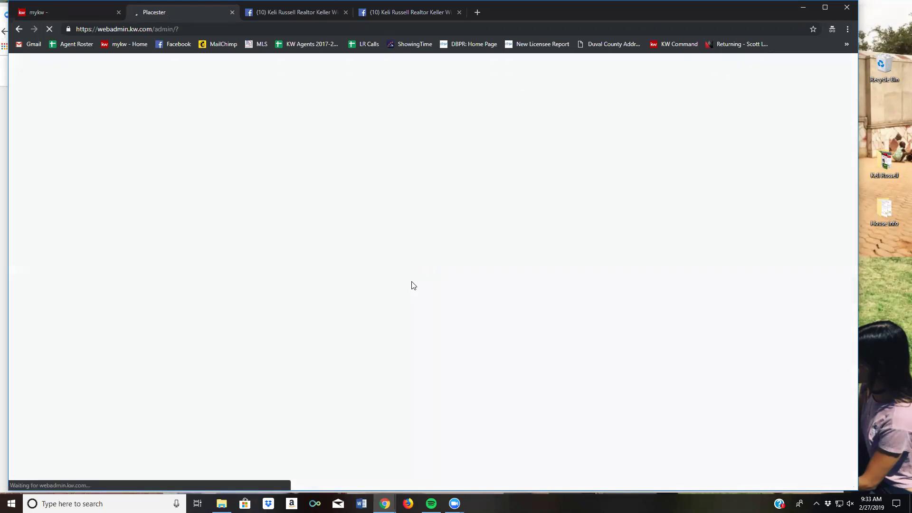
scroll(146, 259, "down", 3)
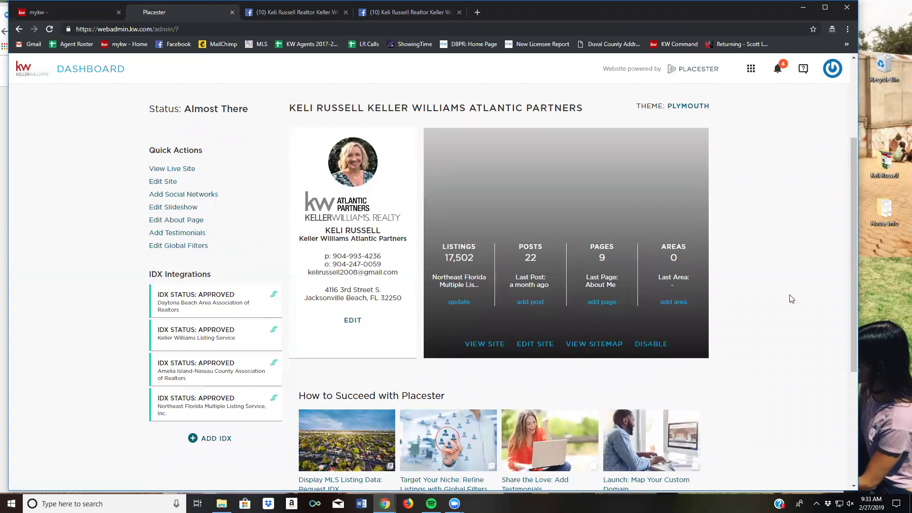
scroll(785, 298, "up", 1)
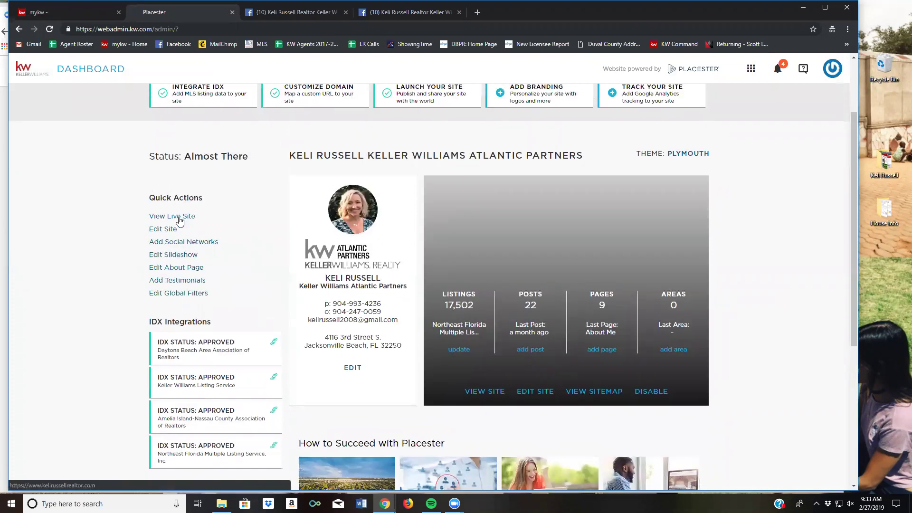
View the live site from the dashboard and look through its whole homepage.
left_click(179, 218)
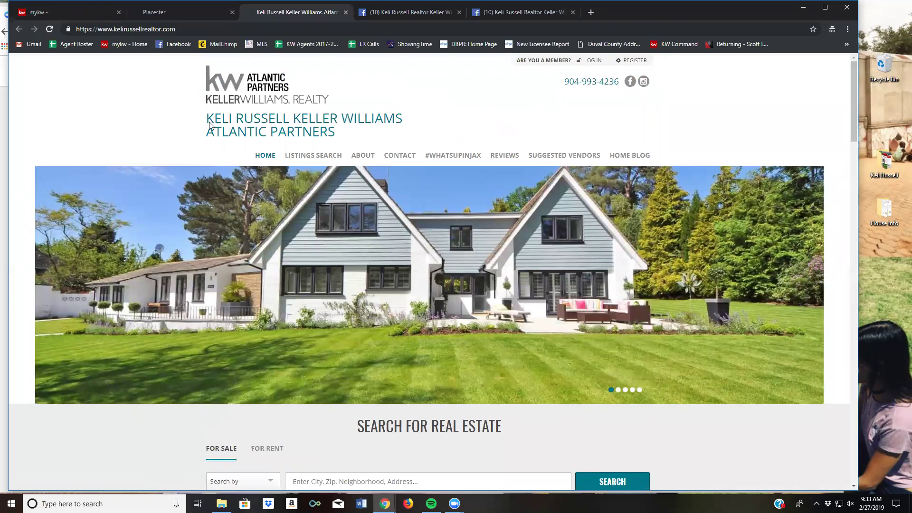
scroll(544, 195, "down", 14)
scroll(619, 196, "up", 15)
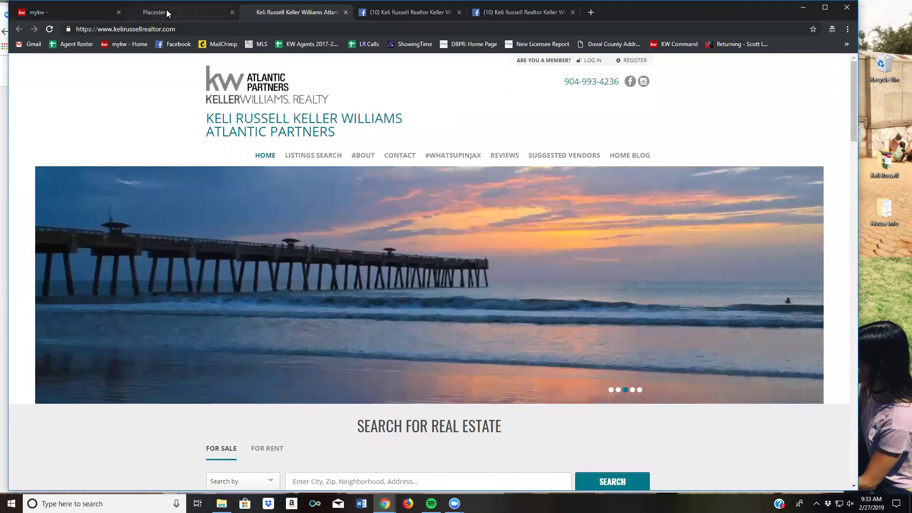
Return to the dashboard, start editing the site, and open its Featured Listings settings.
left_click(167, 12)
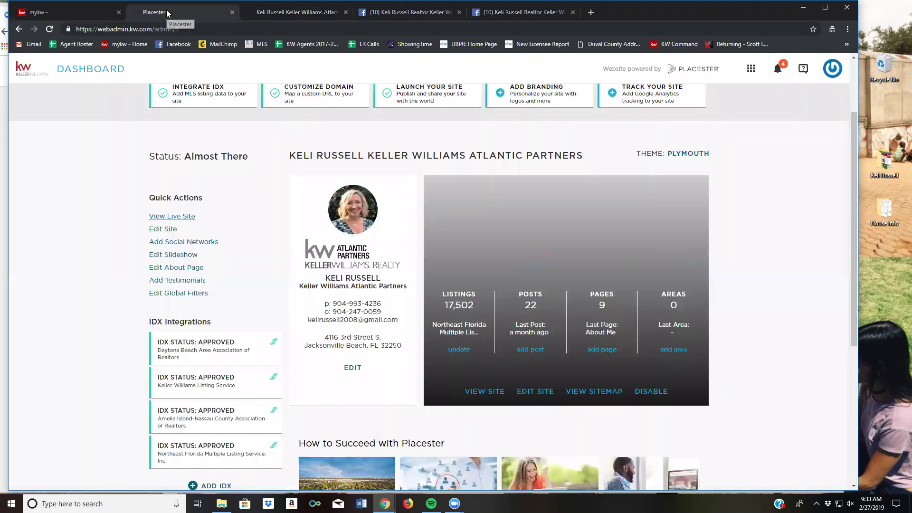
left_click(164, 230)
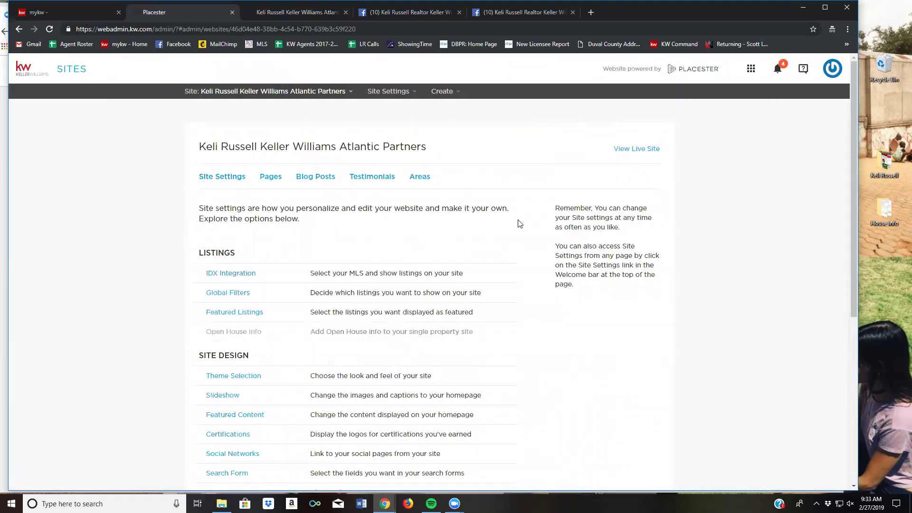
scroll(563, 349, "down", 2)
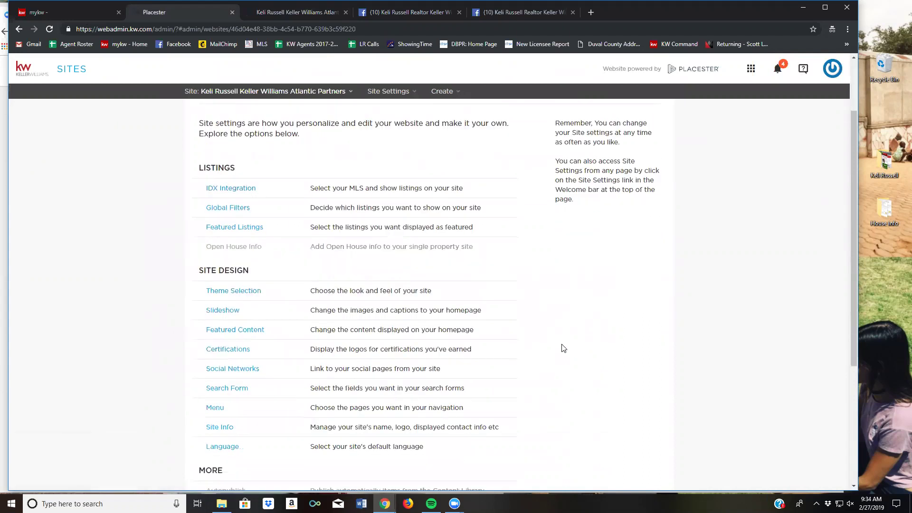
scroll(562, 348, "down", 1)
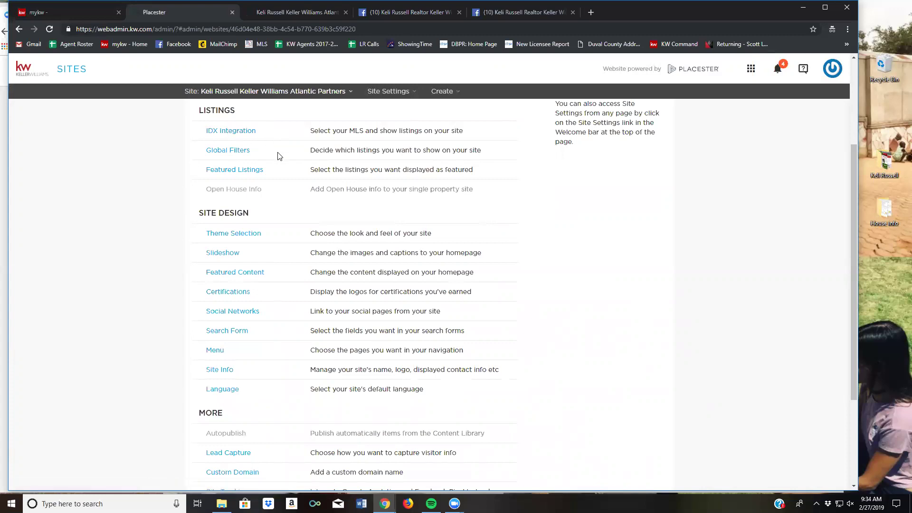
left_click(219, 170)
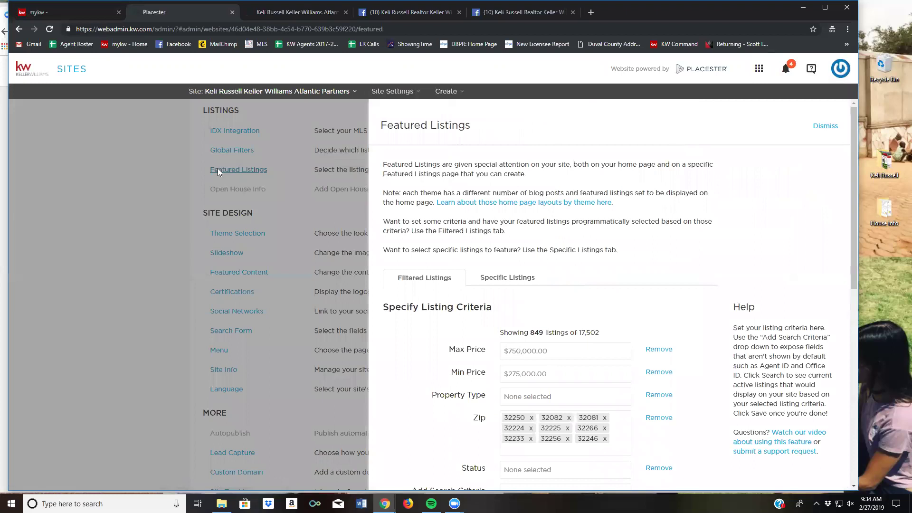
Examine the Featured Listings section on the live homepage, and return to its settings.
left_click(281, 12)
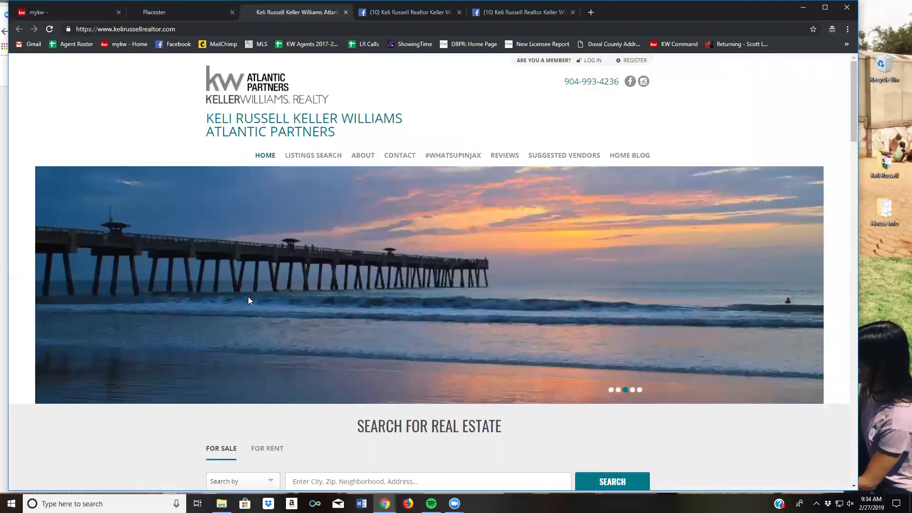
scroll(503, 323, "down", 4)
scroll(503, 322, "down", 6)
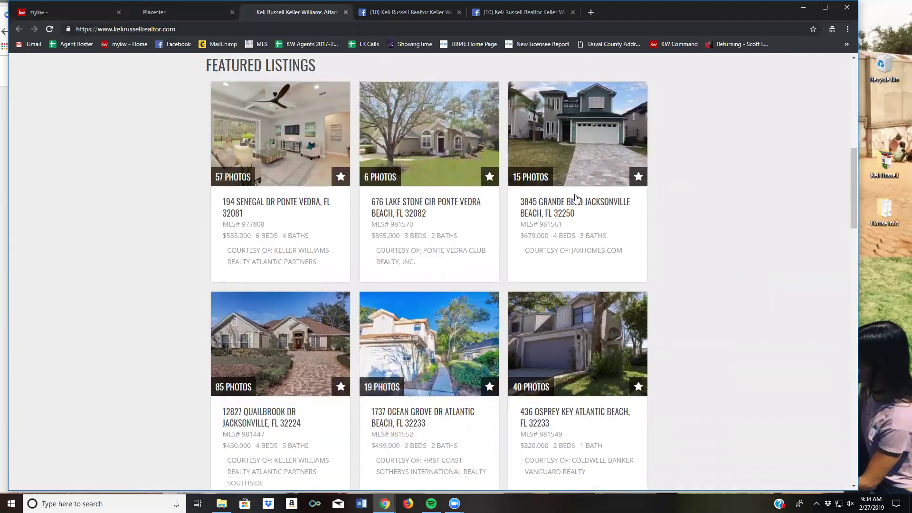
left_click(172, 11)
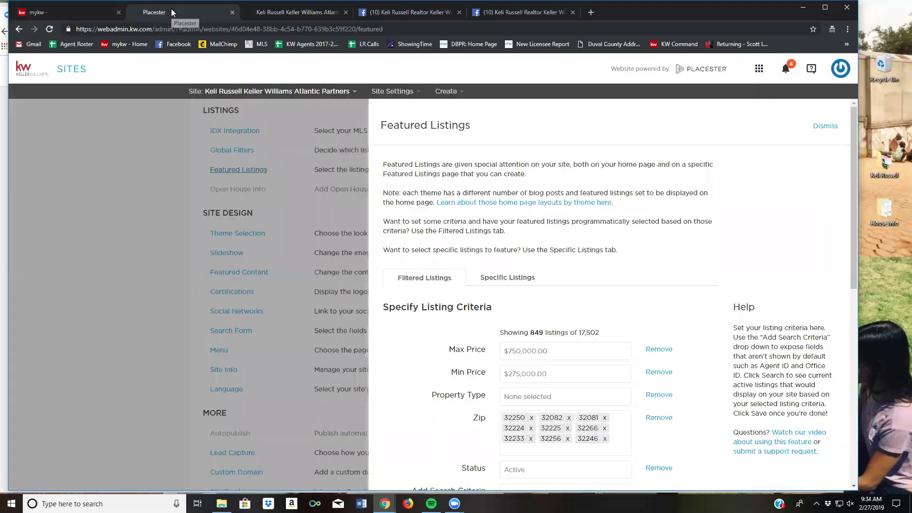
Review the filtered and specific listing criteria and the search criteria that can be added to the featured listings.
scroll(513, 211, "down", 3)
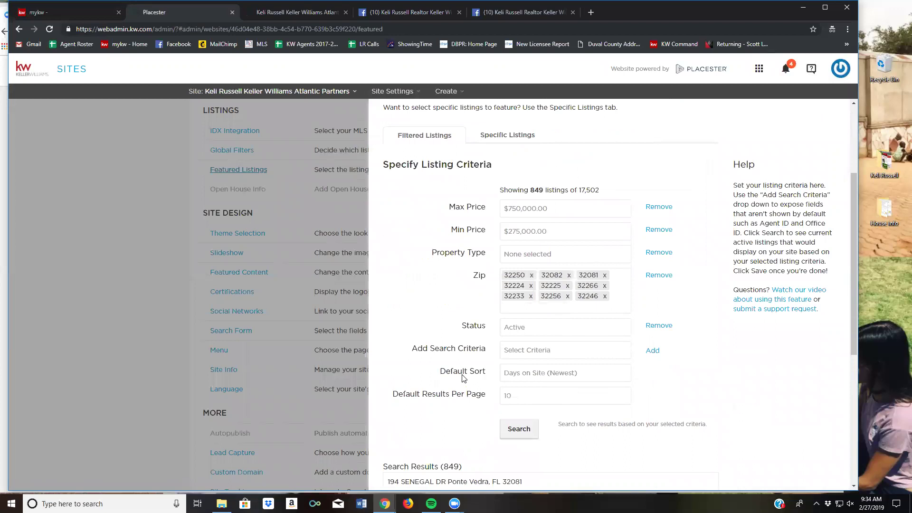
left_click(495, 136)
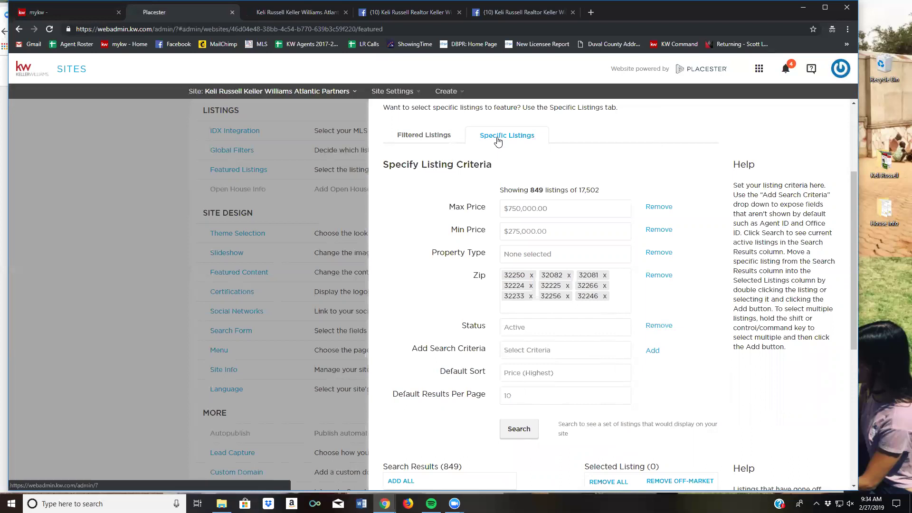
left_click(412, 138)
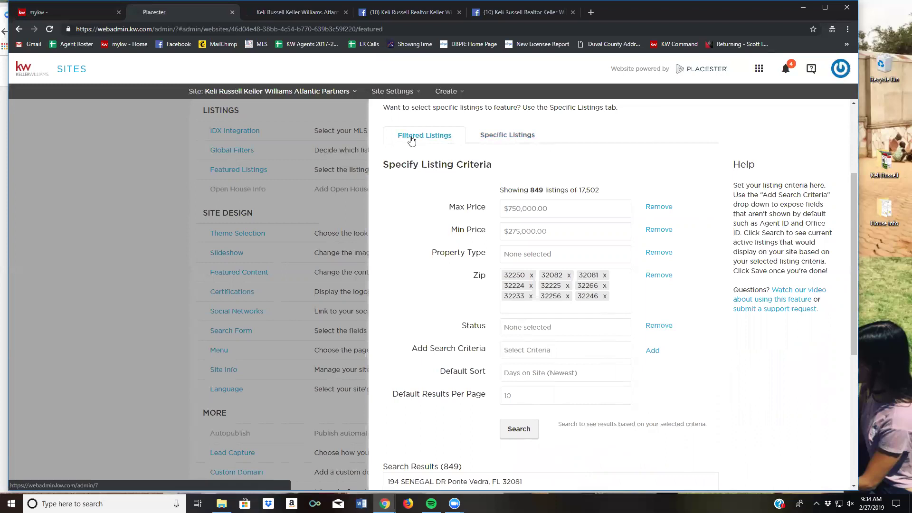
scroll(427, 184, "down", 2)
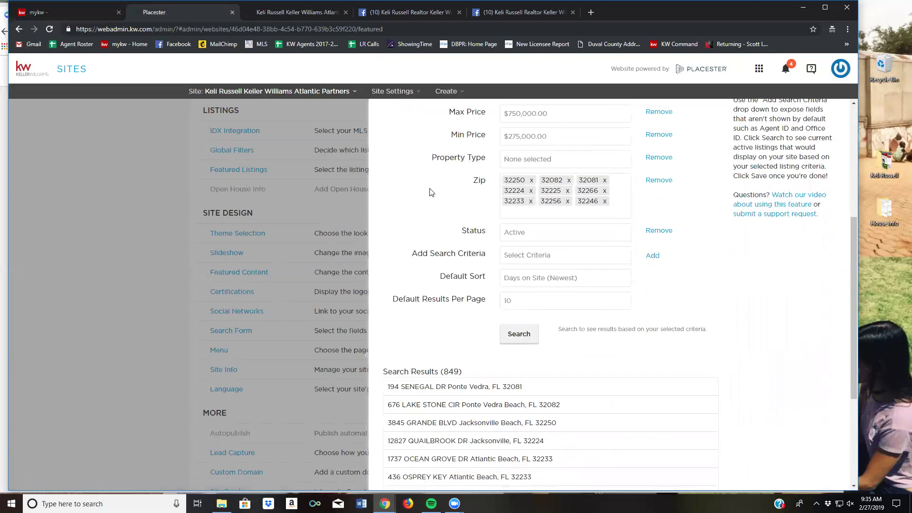
scroll(432, 192, "up", 1)
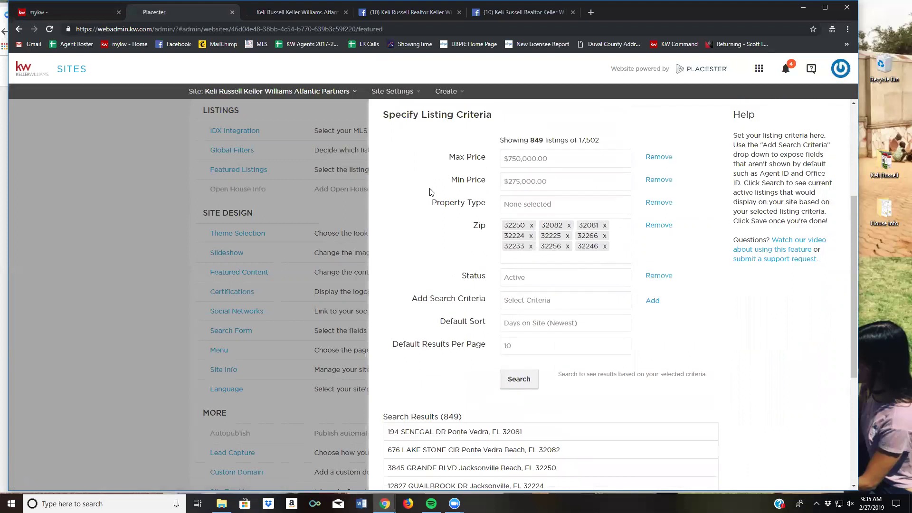
left_click(534, 307)
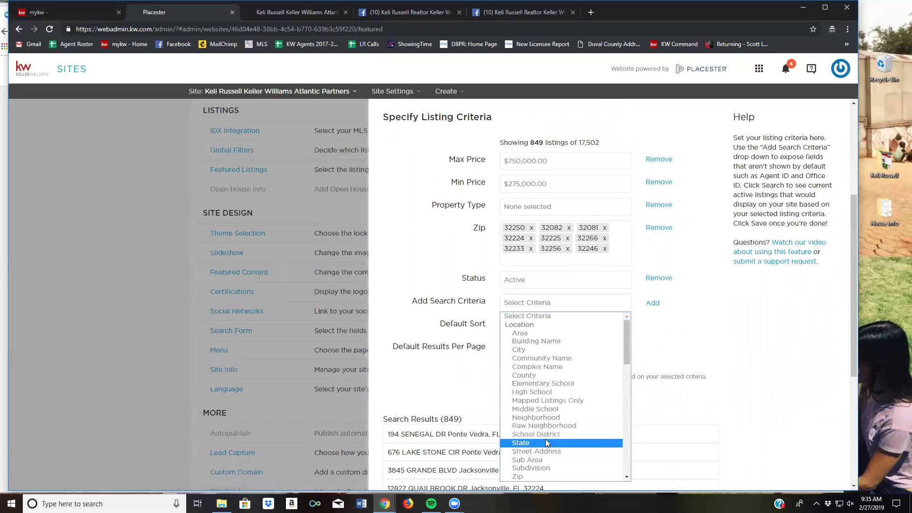
left_click(430, 259)
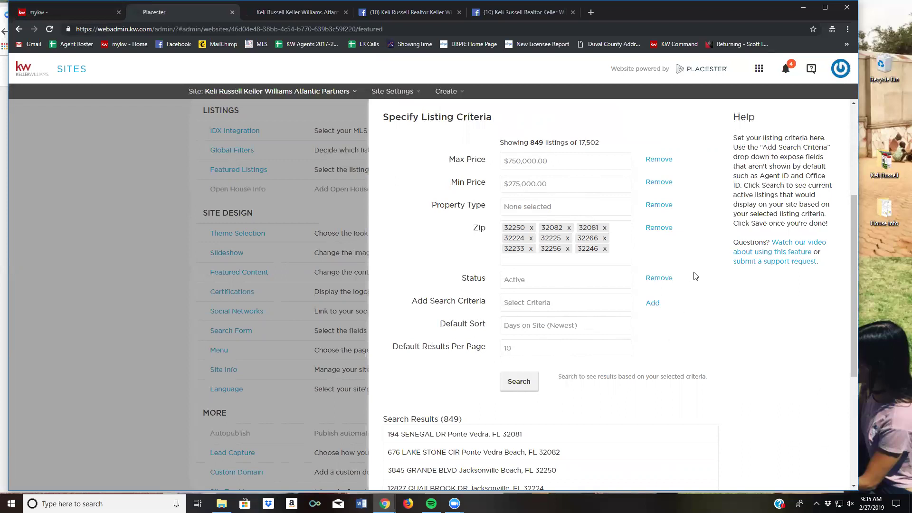
Save the featured listings settings with the filtered criteria.
scroll(712, 271, "down", 5)
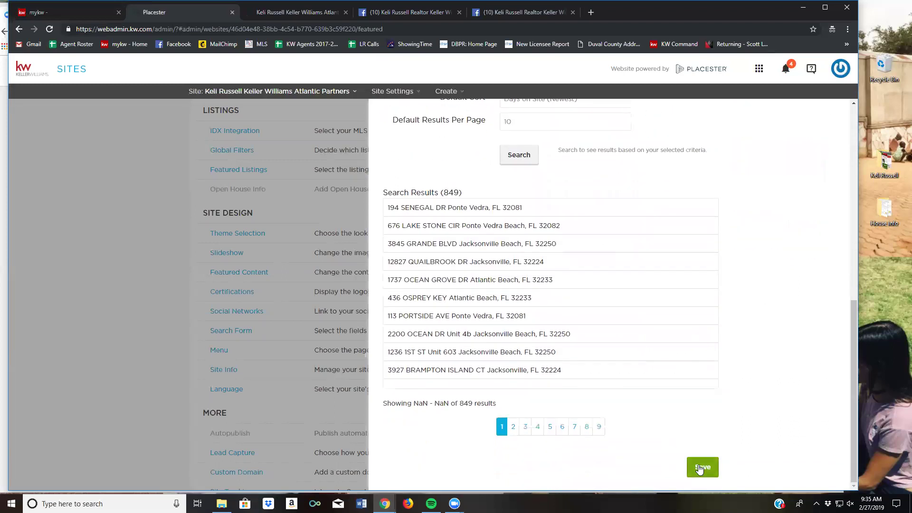
left_click(699, 469)
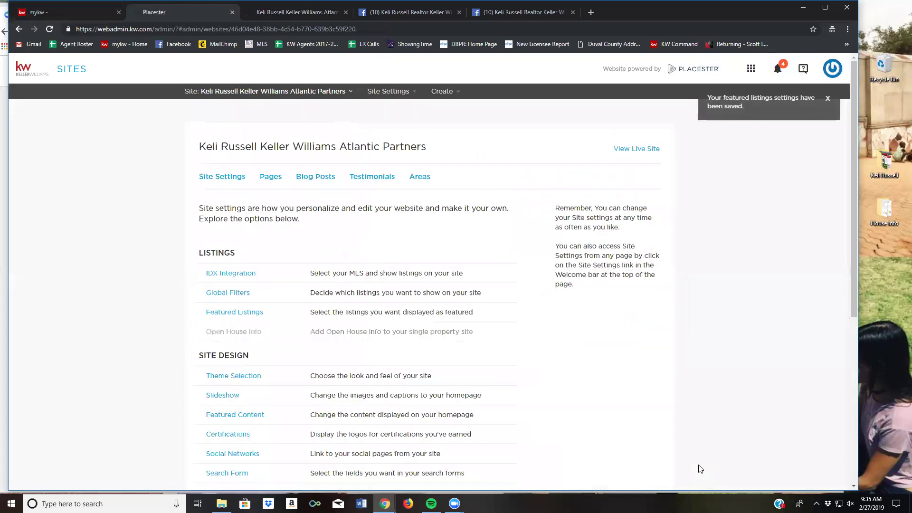
Browse the website designs in Theme Selection from Madison to Sedona, and close them without saving.
scroll(292, 211, "down", 2)
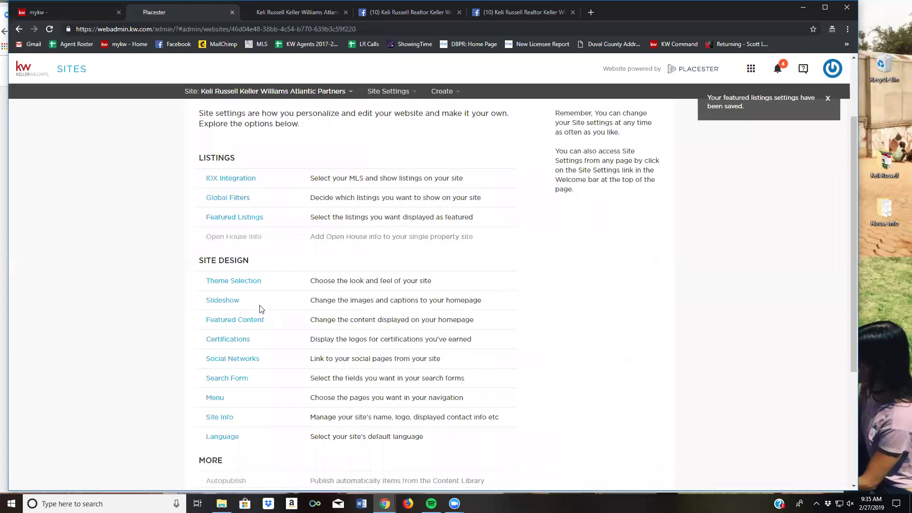
left_click(225, 283)
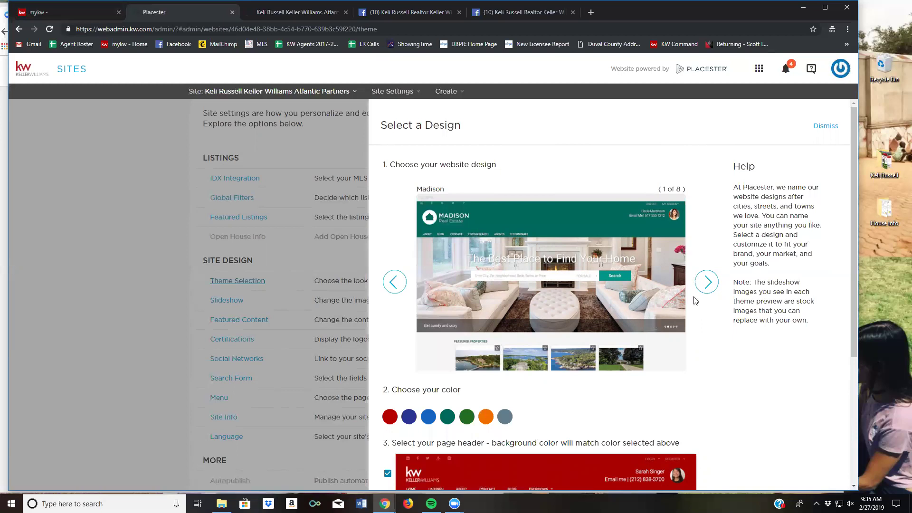
left_click(704, 282)
left_click(704, 282)
left_click(704, 282)
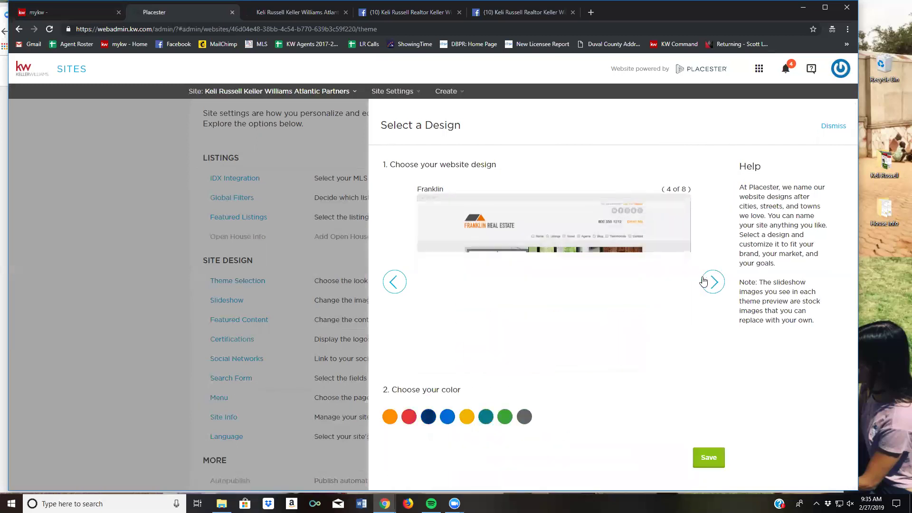
left_click(704, 282)
left_click(704, 281)
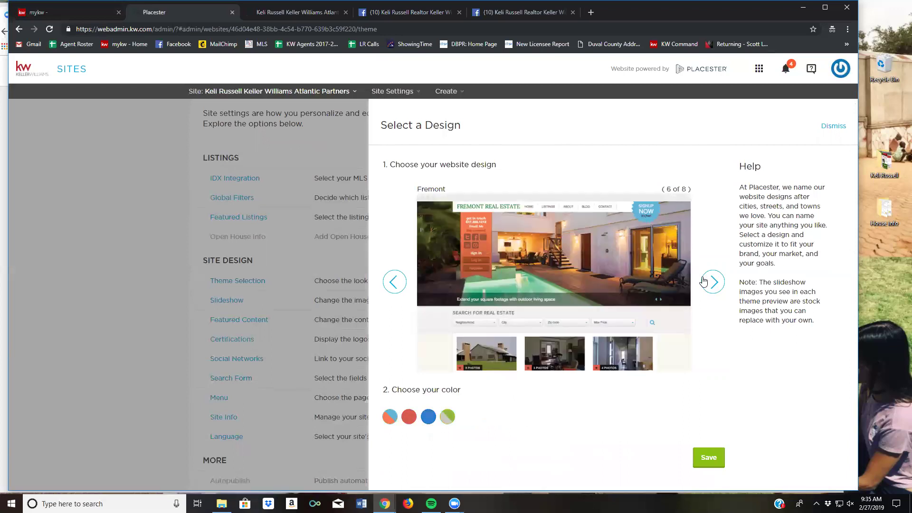
left_click(704, 281)
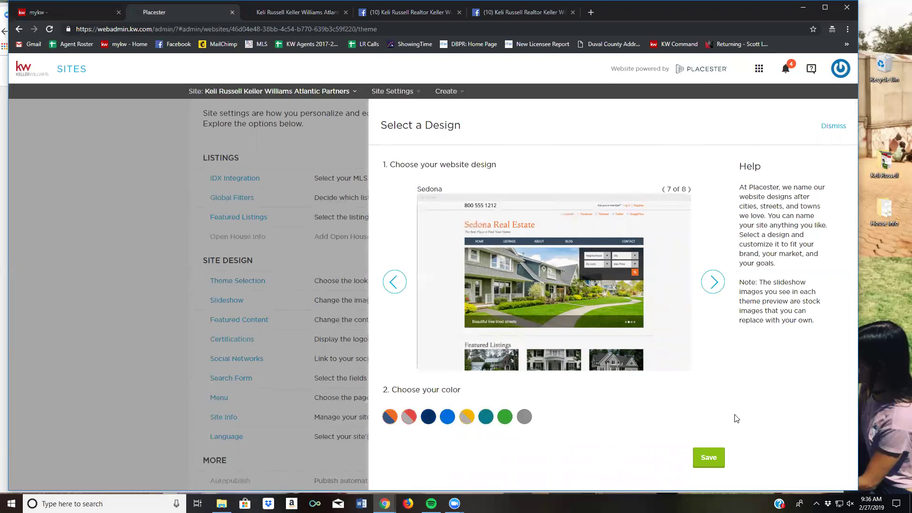
left_click(830, 127)
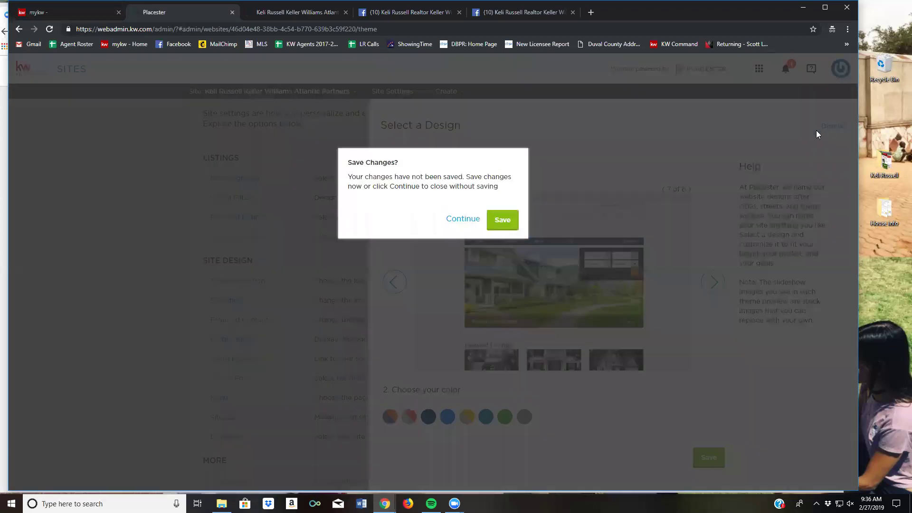
left_click(449, 221)
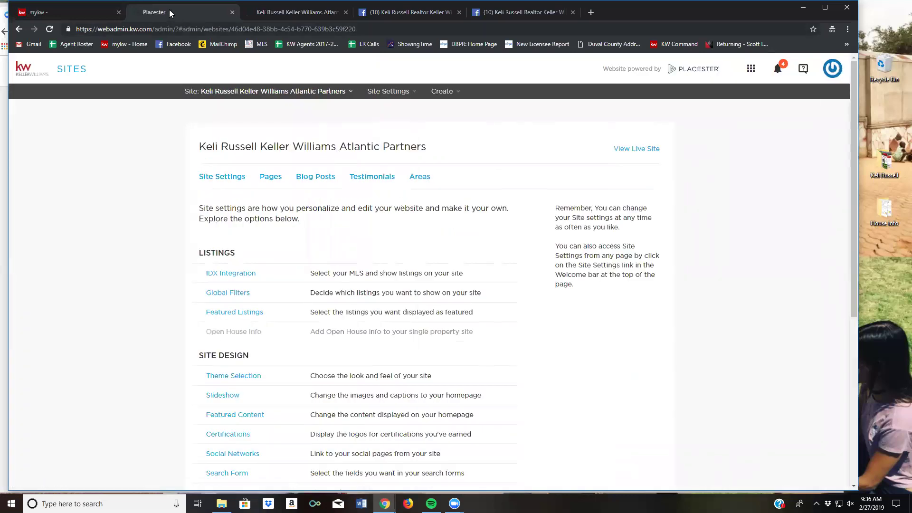
Look at the live homepage again, up to its header and slideshow.
left_click(284, 10)
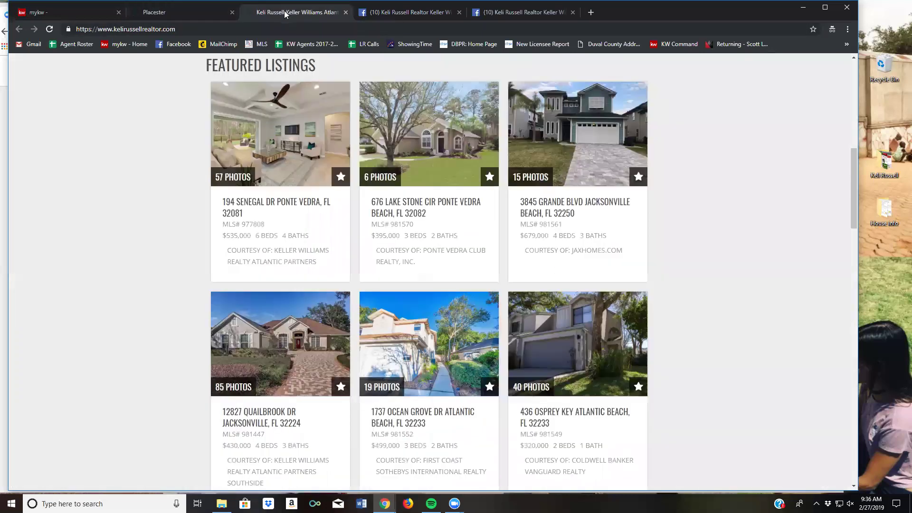
scroll(76, 97, "up", 4)
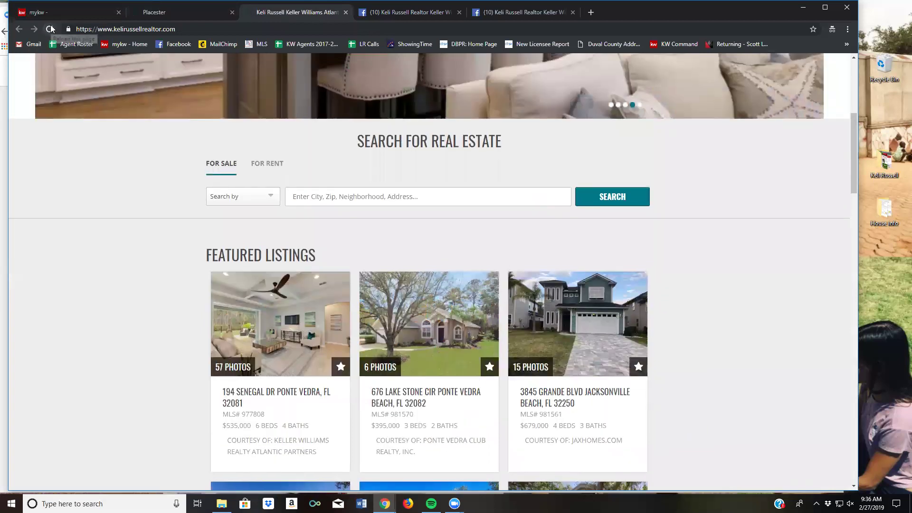
scroll(91, 237, "up", 5)
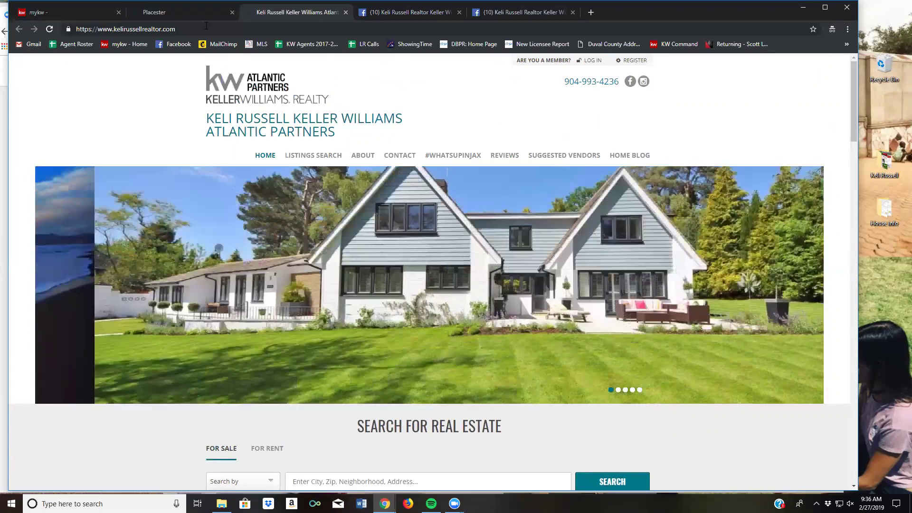
Switch back to the Placester admin and review the available homepage slideshows in the Slideshow settings, including Better One.
left_click(182, 14)
scroll(352, 328, "down", 3)
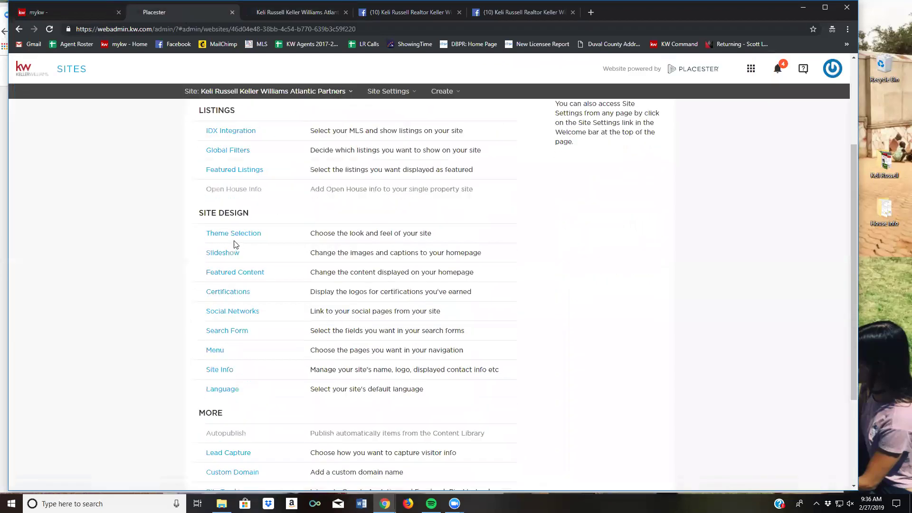
left_click(219, 254)
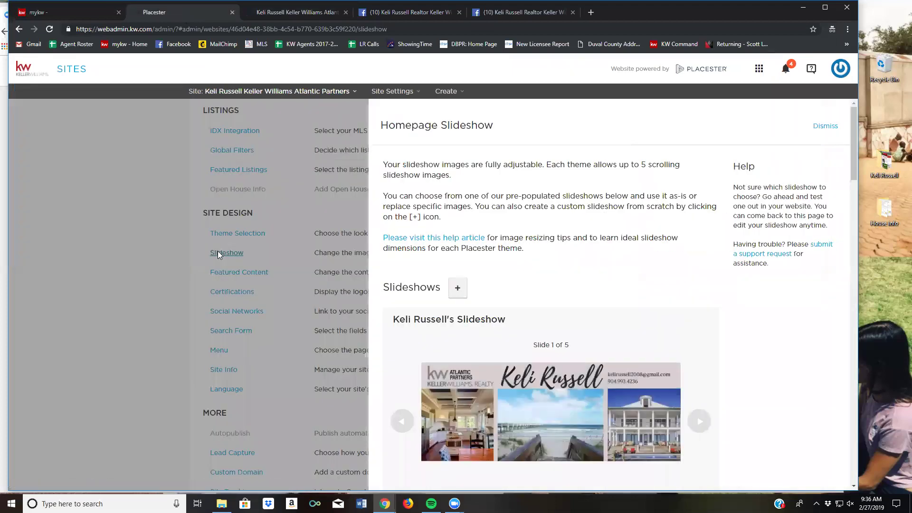
scroll(572, 312, "down", 7)
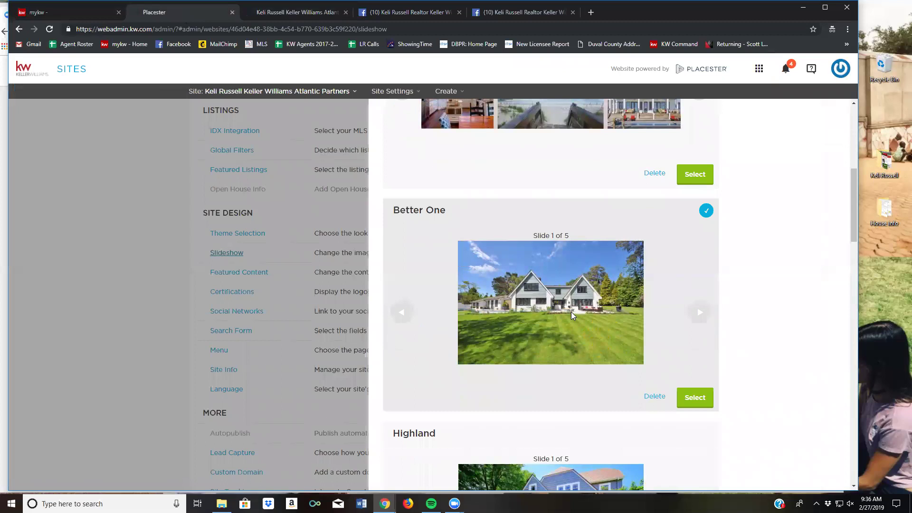
scroll(571, 313, "up", 5)
scroll(572, 321, "down", 2)
scroll(571, 305, "down", 2)
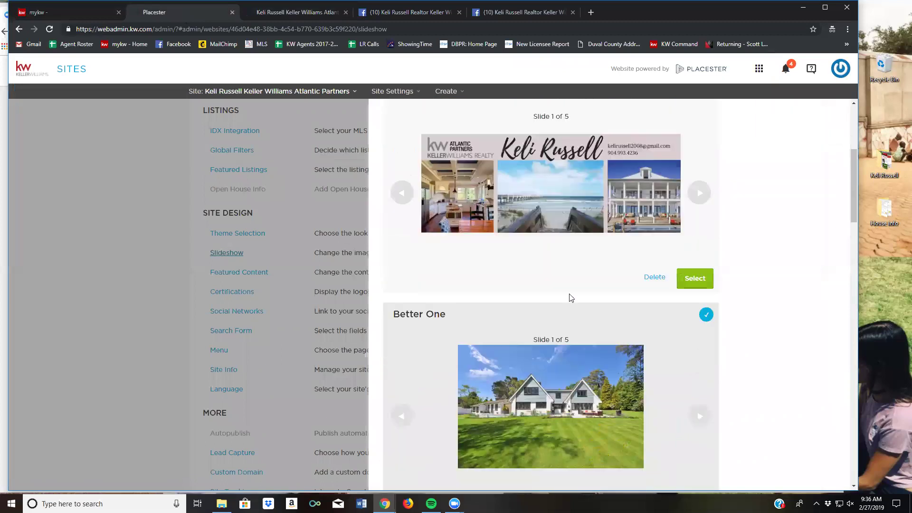
scroll(523, 256, "up", 2)
scroll(558, 449, "down", 2)
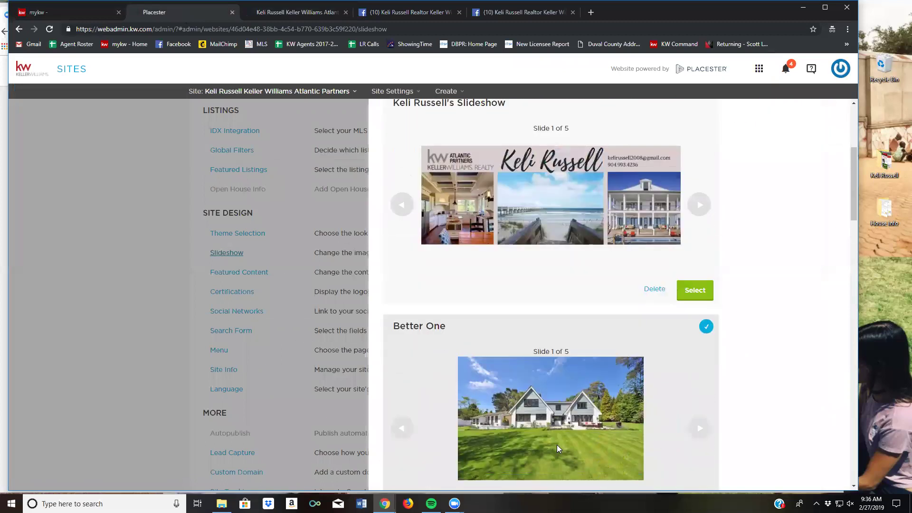
scroll(522, 333, "up", 3)
Look through the blank form for a new custom slideshow and close it without saving.
left_click(459, 192)
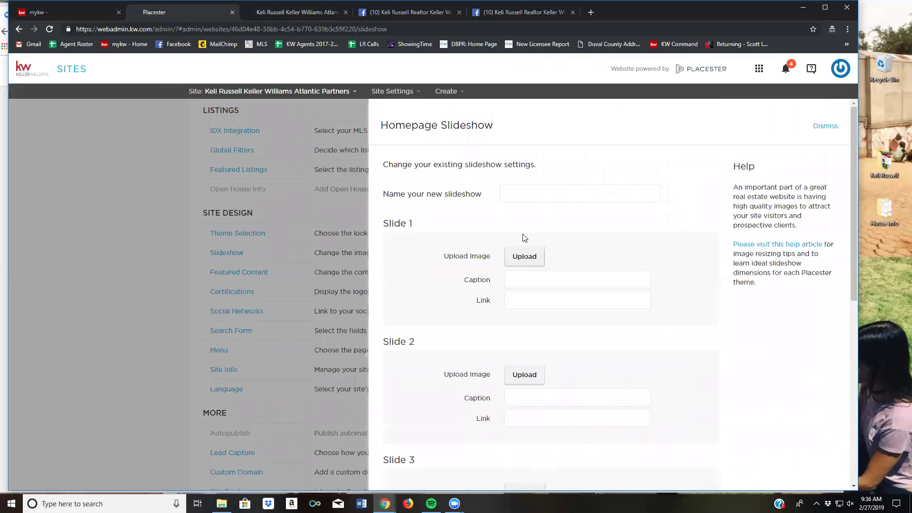
scroll(536, 413, "down", 5)
left_click_drag(854, 263, 856, 140)
left_click(825, 127)
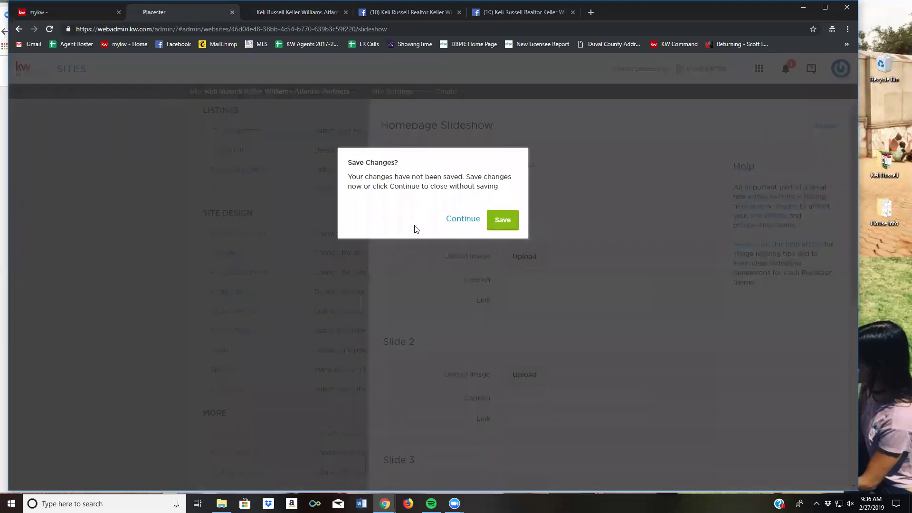
left_click(456, 219)
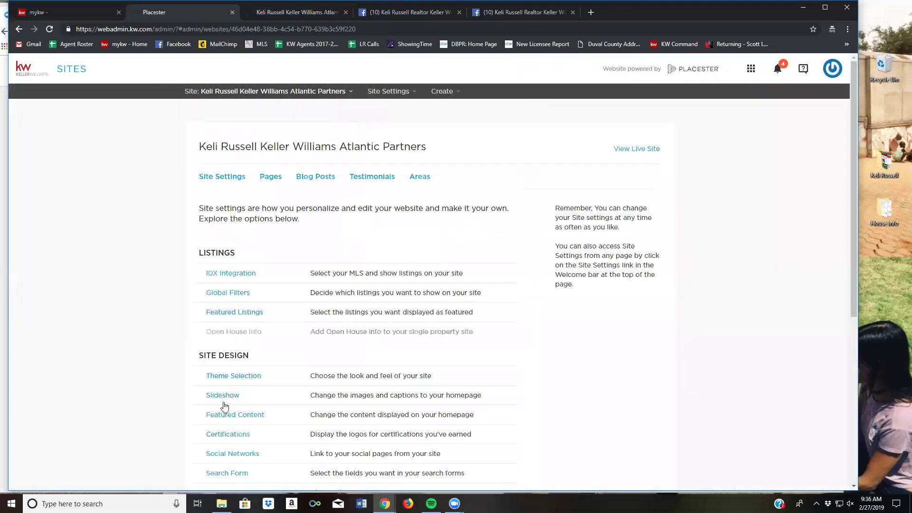
Reopen the Slideshow settings and preview the slides of the pre-populated Highland slideshow.
left_click(226, 396)
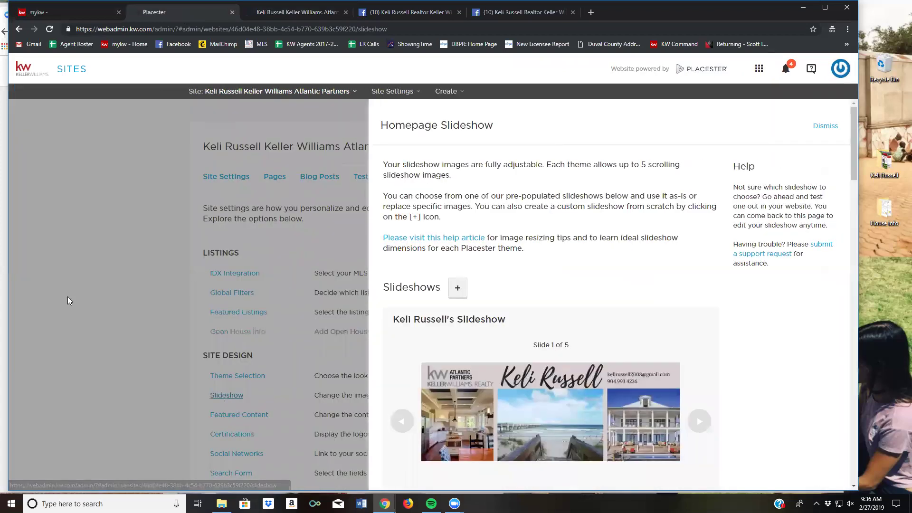
scroll(582, 277, "down", 5)
scroll(587, 270, "down", 8)
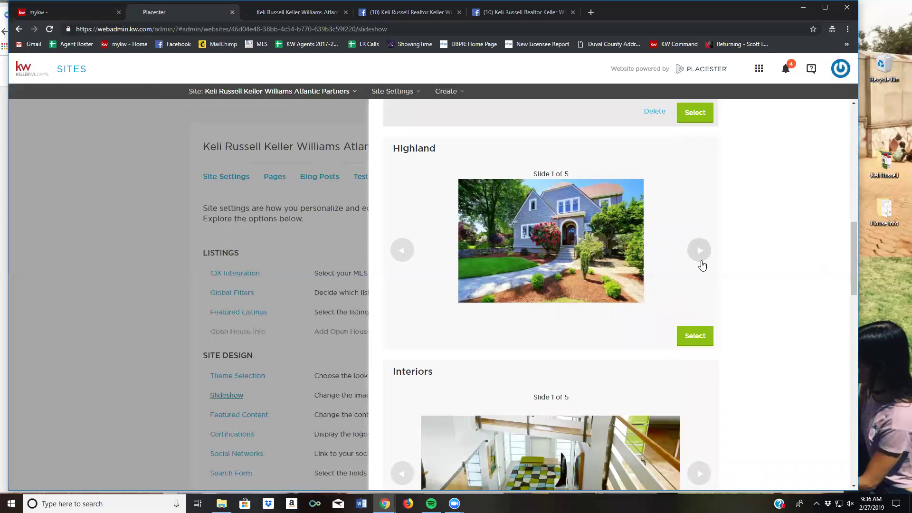
double_click(697, 253)
left_click(696, 257)
left_click(696, 257)
double_click(695, 256)
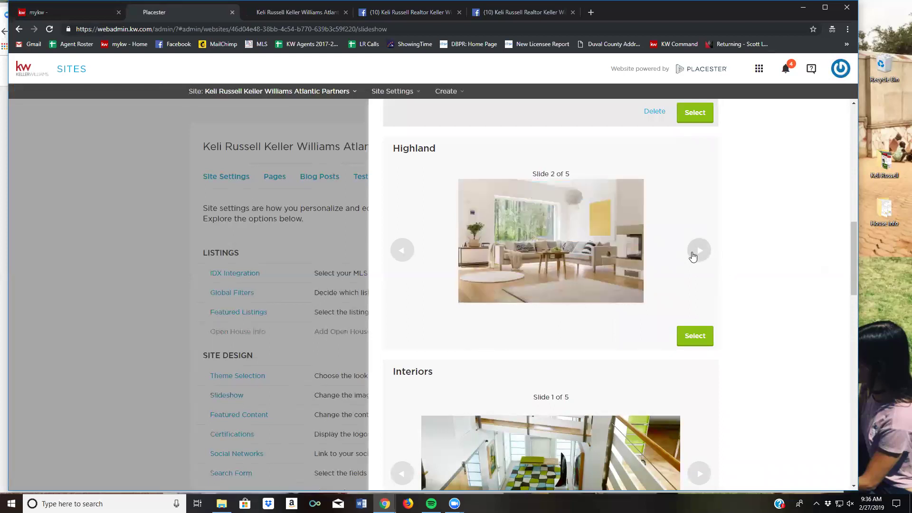
left_click(700, 254)
left_click(700, 254)
left_click(701, 254)
left_click(701, 254)
left_click(700, 254)
Select the Highland slideshow, look through its editable images, captions and links for all five slides, and close it without saving.
left_click(688, 339)
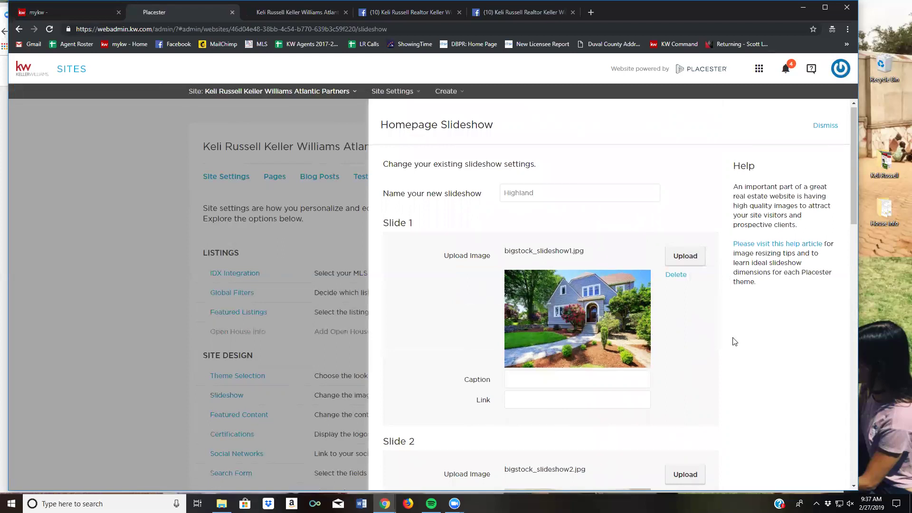
scroll(746, 336, "down", 15)
scroll(761, 342, "down", 3)
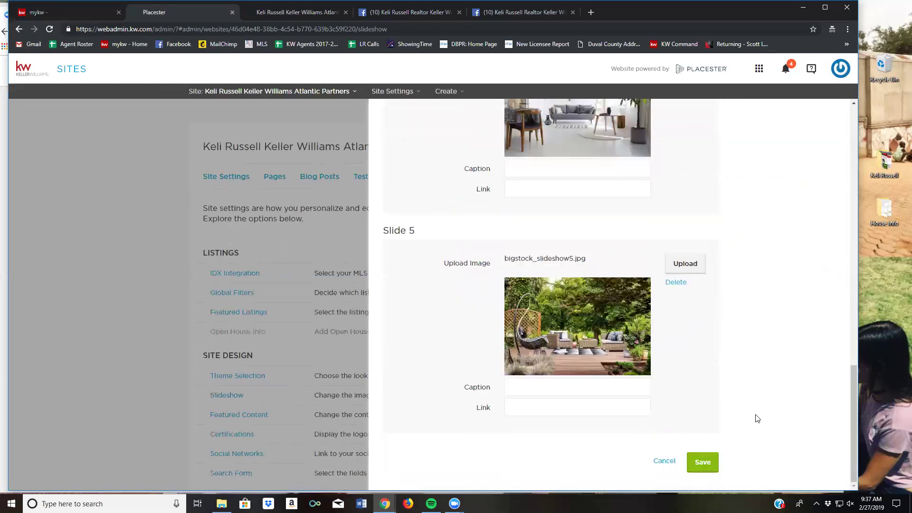
scroll(757, 419, "up", 18)
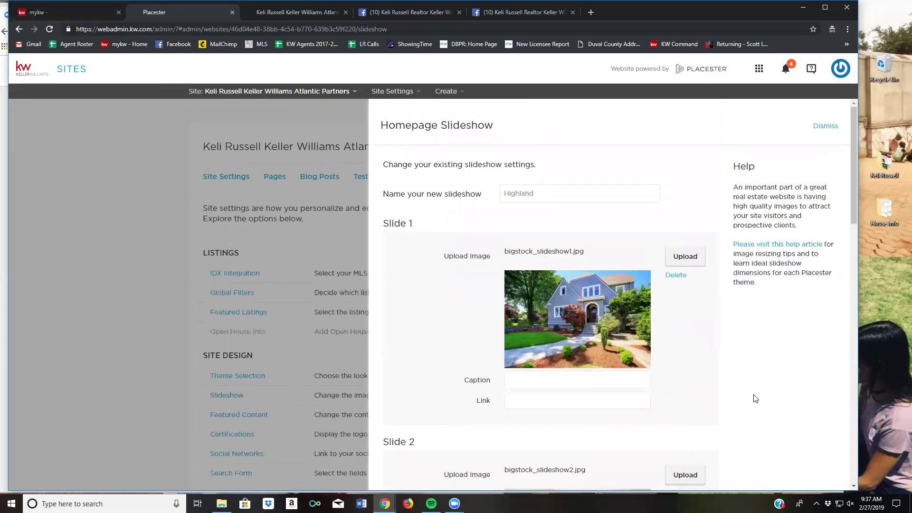
left_click(822, 127)
left_click(461, 218)
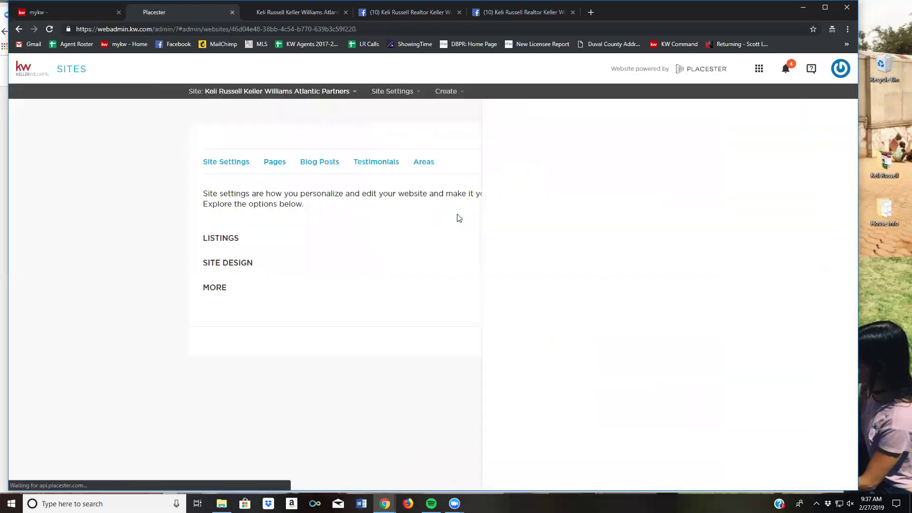
Review the certification logos and save the certifications with Equal Housing Opportunity and National Association of Realtors selected.
scroll(450, 320, "down", 5)
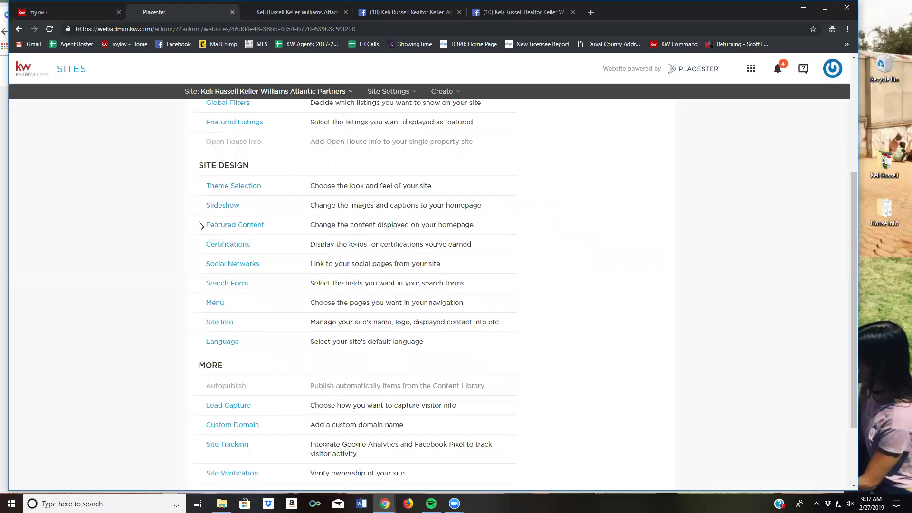
scroll(190, 247, "down", 2)
left_click(218, 153)
scroll(564, 222, "down", 2)
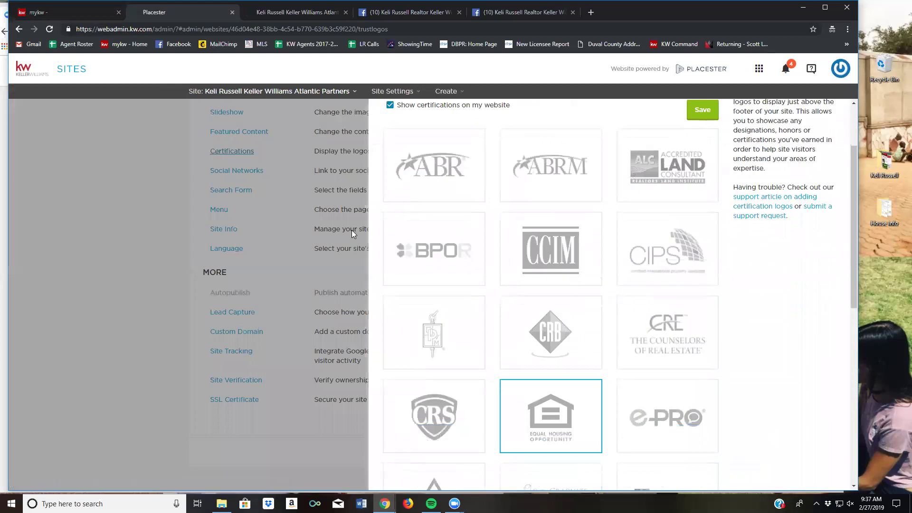
scroll(789, 385, "down", 5)
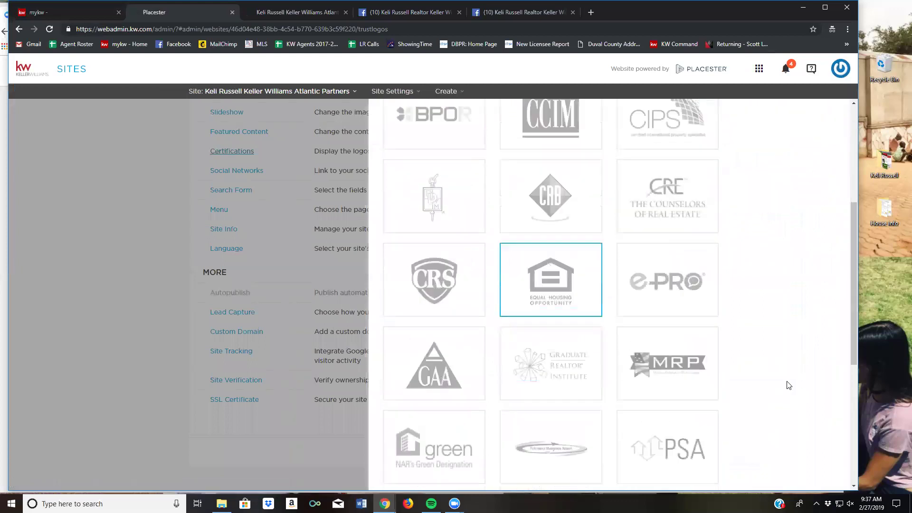
scroll(789, 385, "down", 4)
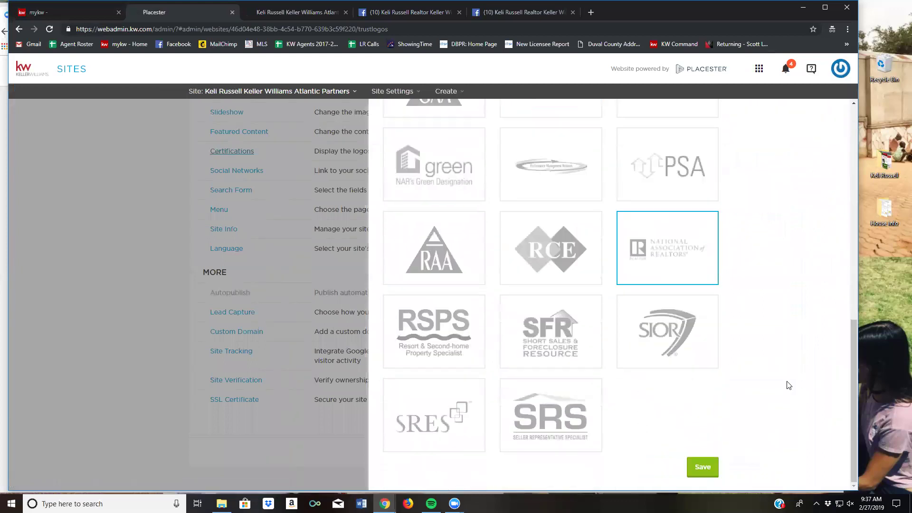
scroll(456, 316, "up", 11)
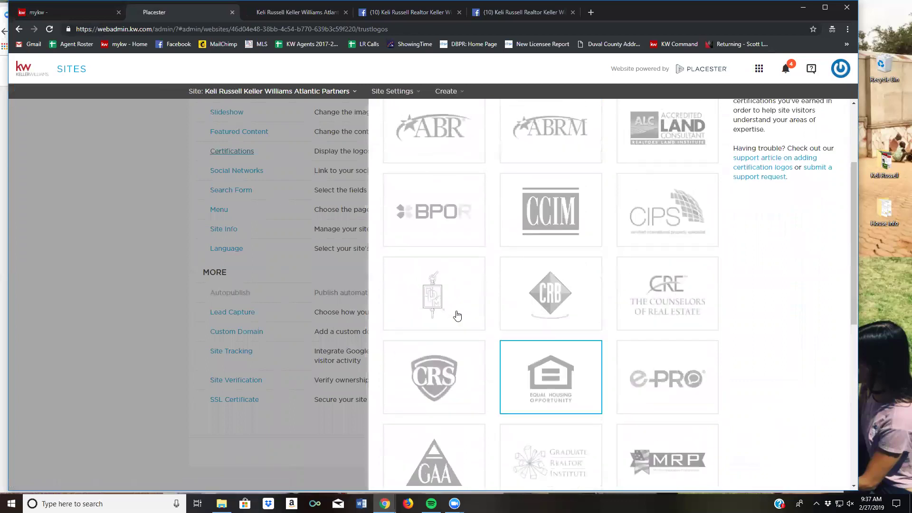
left_click(697, 205)
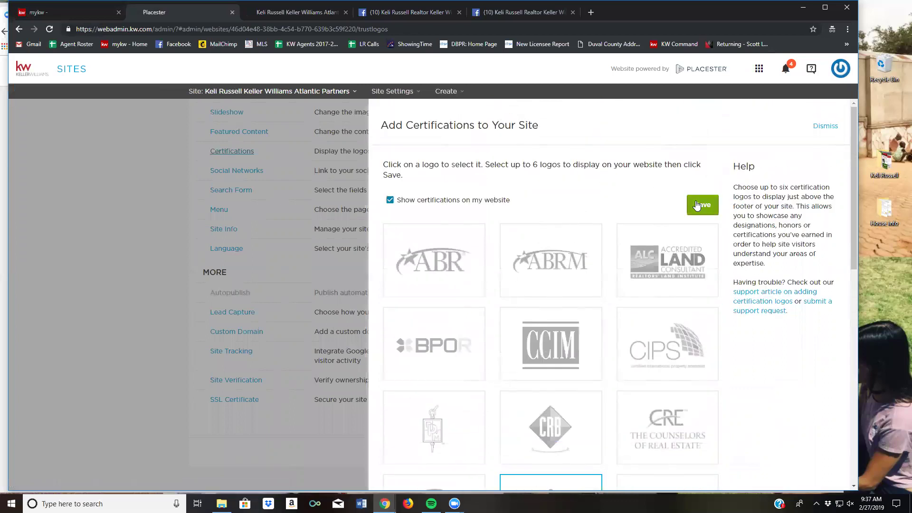
Check the Facebook link in the Social Networks settings against the Facebook page's web address, and save the settings.
scroll(224, 343, "down", 5)
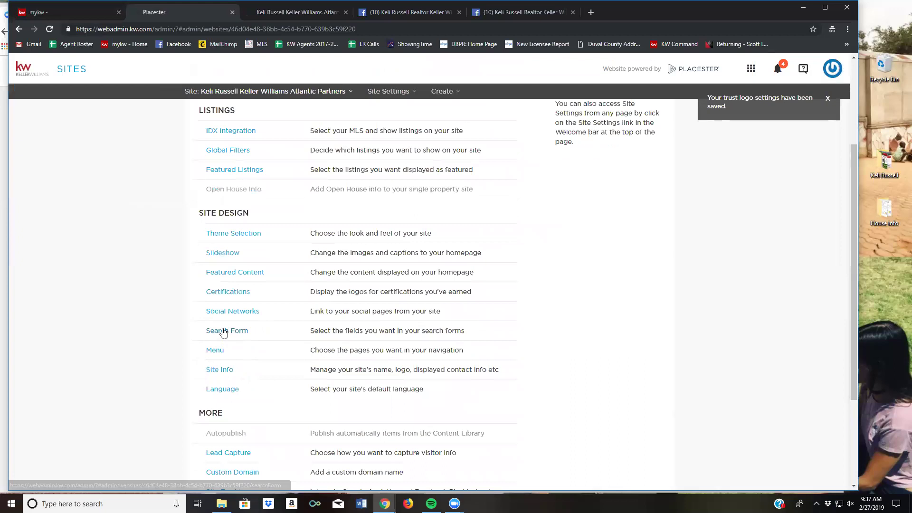
left_click(231, 218)
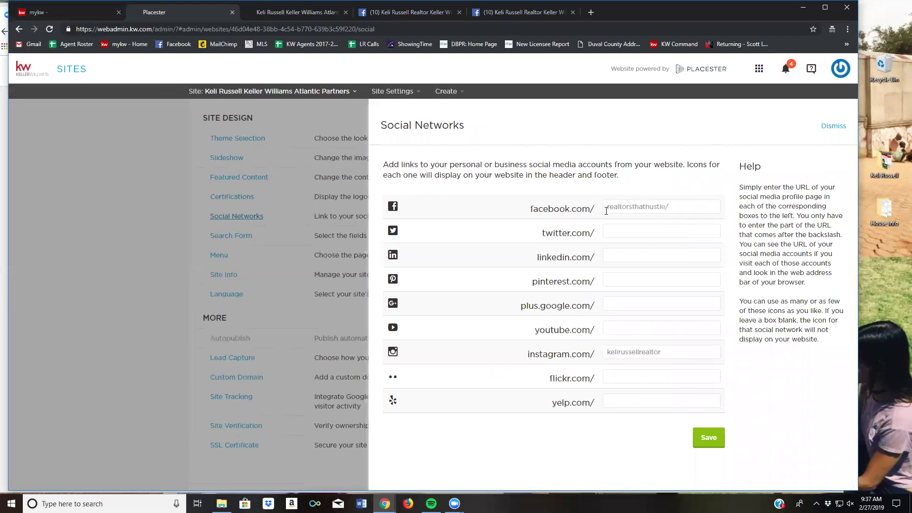
left_click(376, 17)
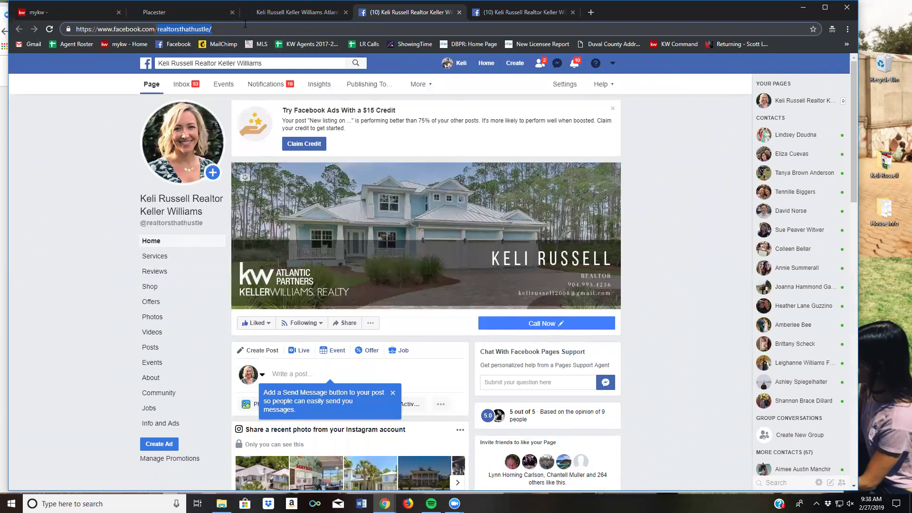
left_click(174, 13)
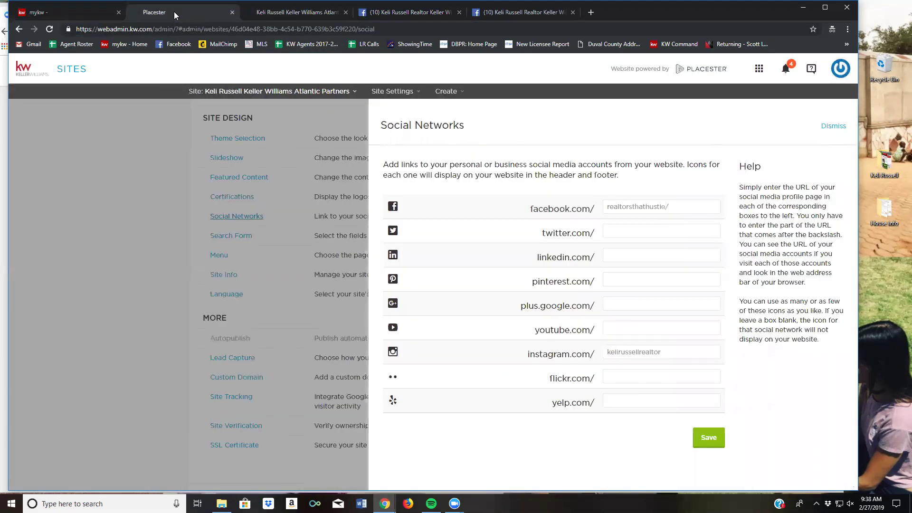
left_click(708, 438)
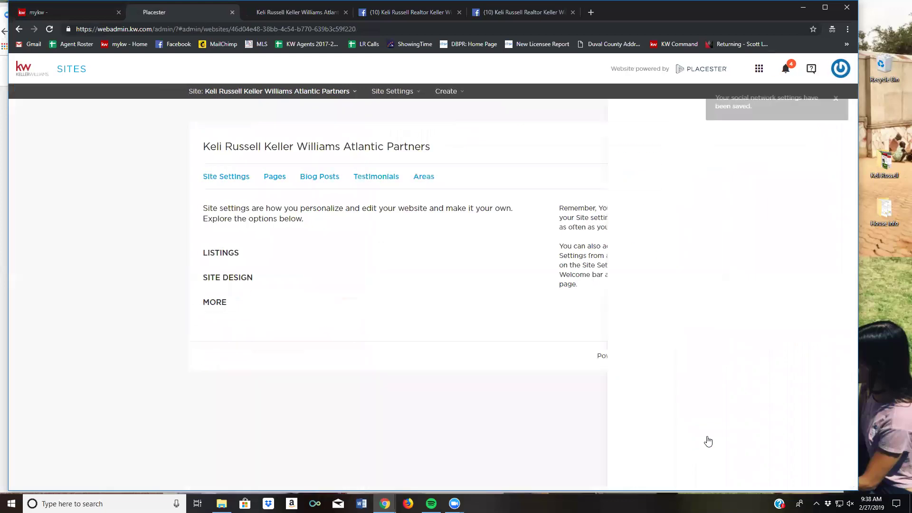
Review the home page search field options in the Search Form settings, from Omnibox With Autosuggest to Neighborhood, and close them.
scroll(247, 314, "down", 4)
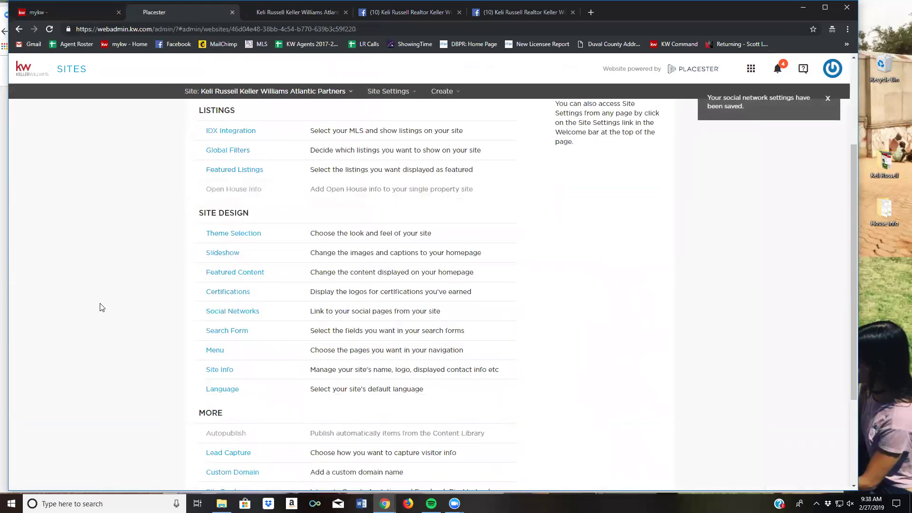
left_click(232, 332)
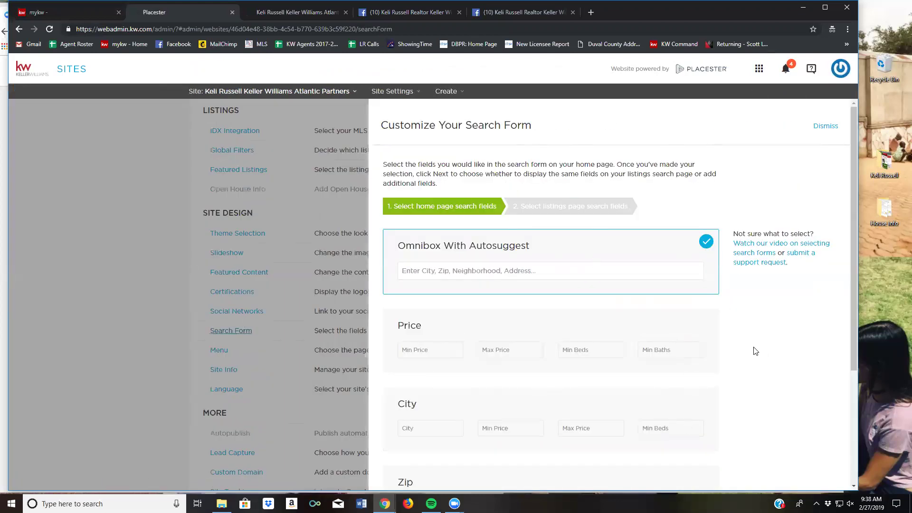
scroll(755, 351, "down", 4)
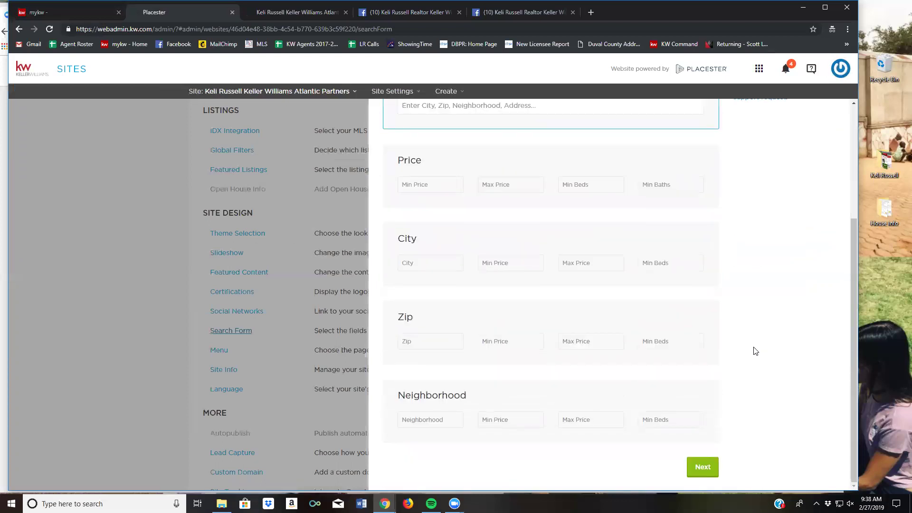
scroll(755, 351, "up", 4)
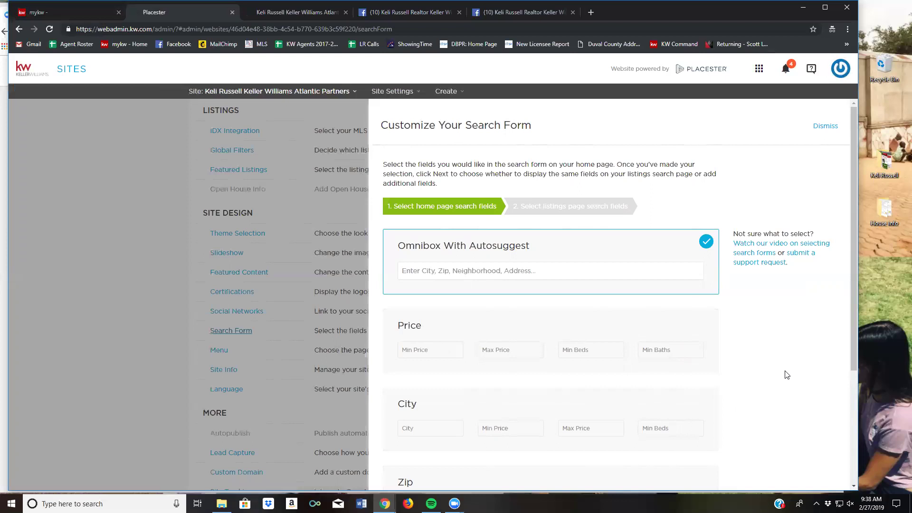
scroll(521, 366, "down", 3)
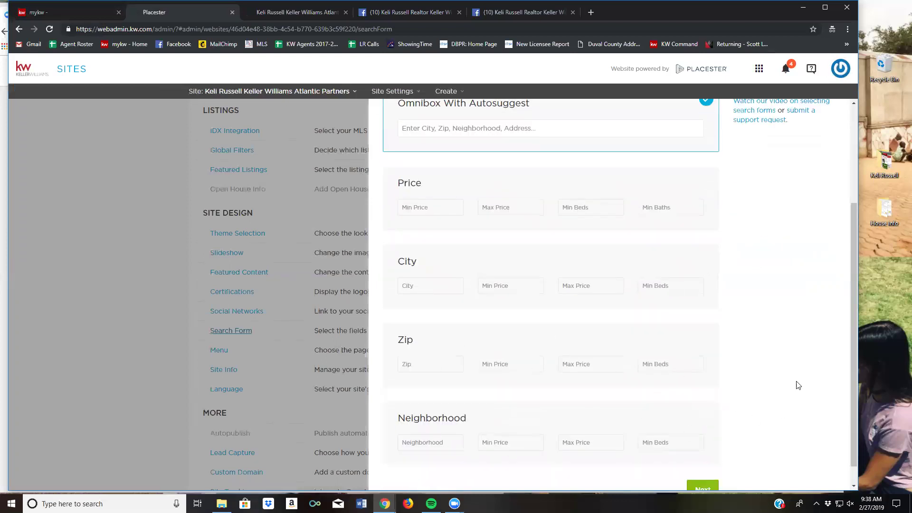
scroll(796, 383, "up", 3)
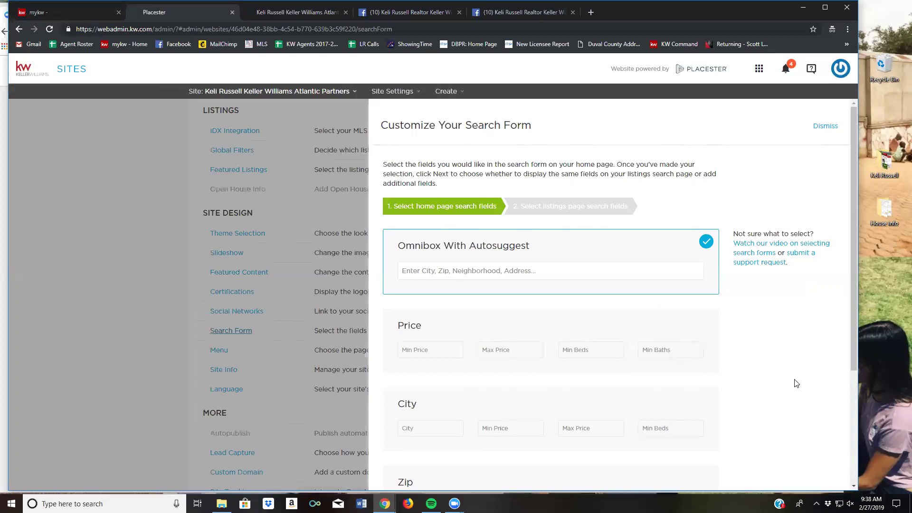
left_click(824, 133)
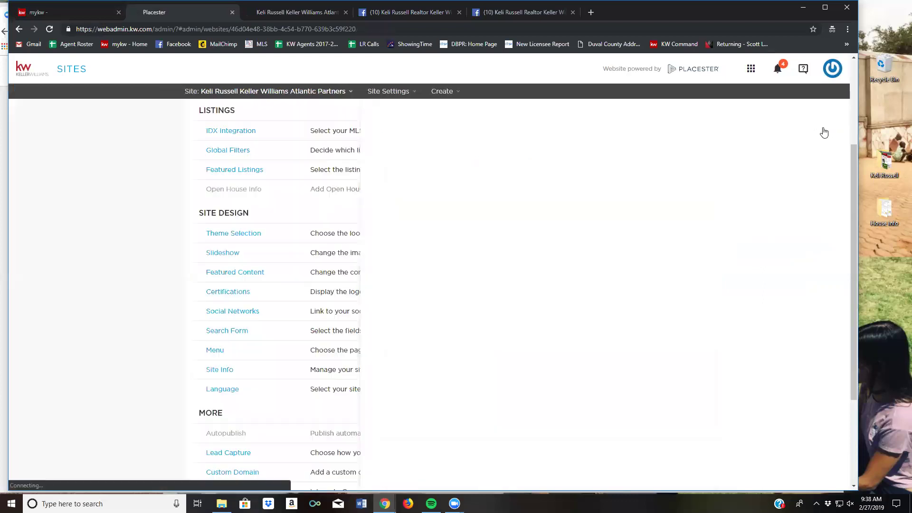
Review the order of the navigation pages in the Menu settings, from Home to Home Blog, and save the menu configuration.
scroll(472, 315, "down", 3)
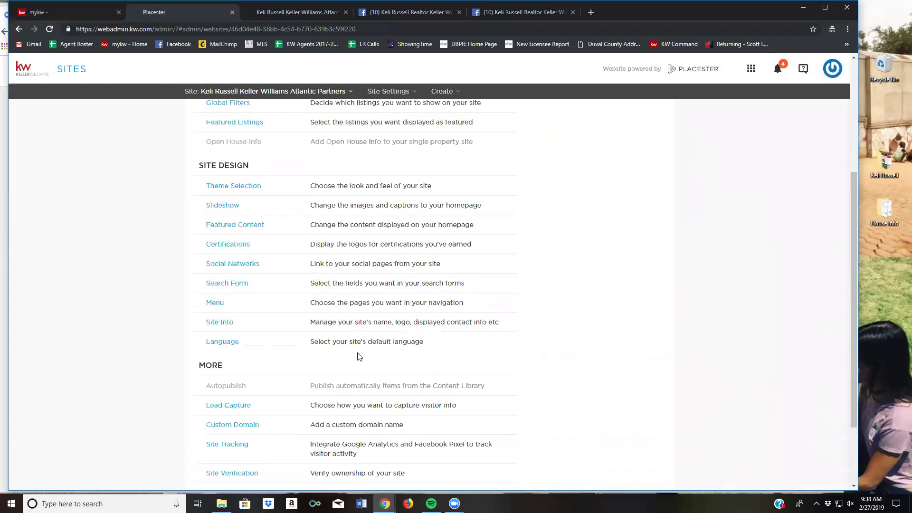
left_click(217, 303)
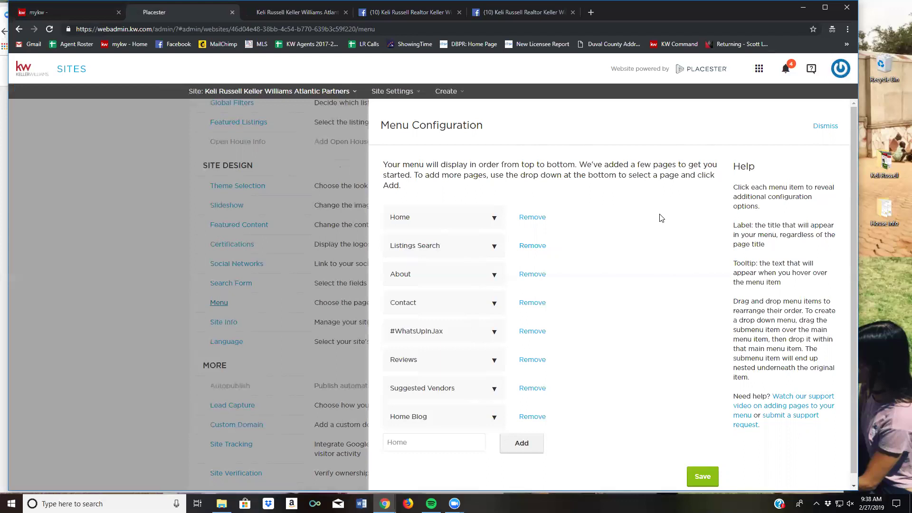
scroll(661, 218, "down", 1)
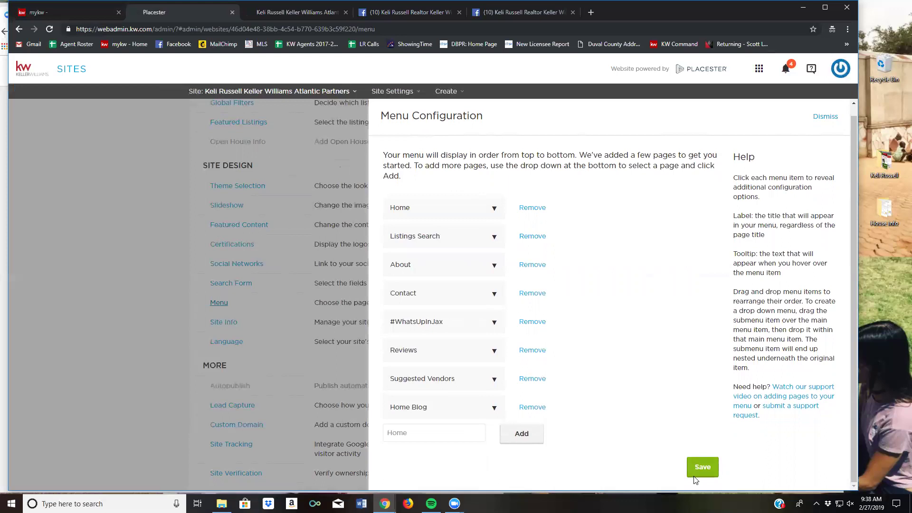
left_click(703, 467)
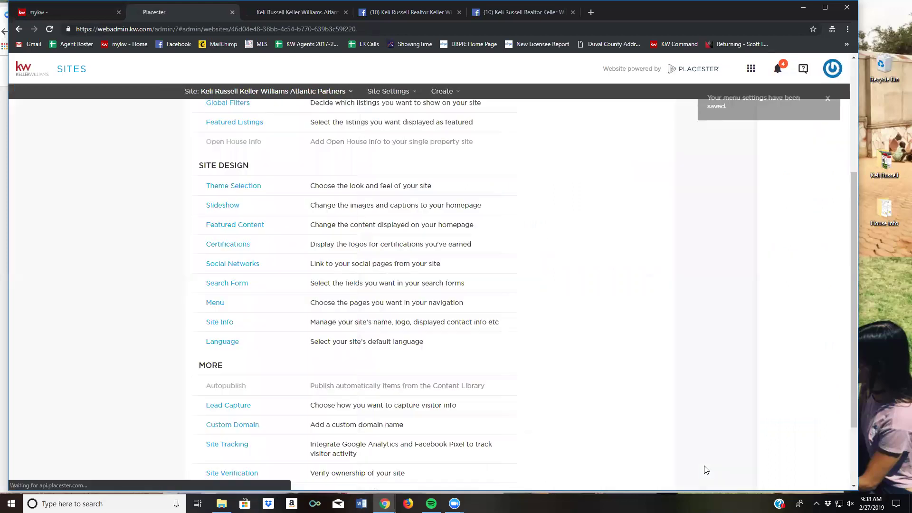
Review the brand, contact, office, footer link and SEO fields in the Site Info settings, and save them.
left_click(220, 323)
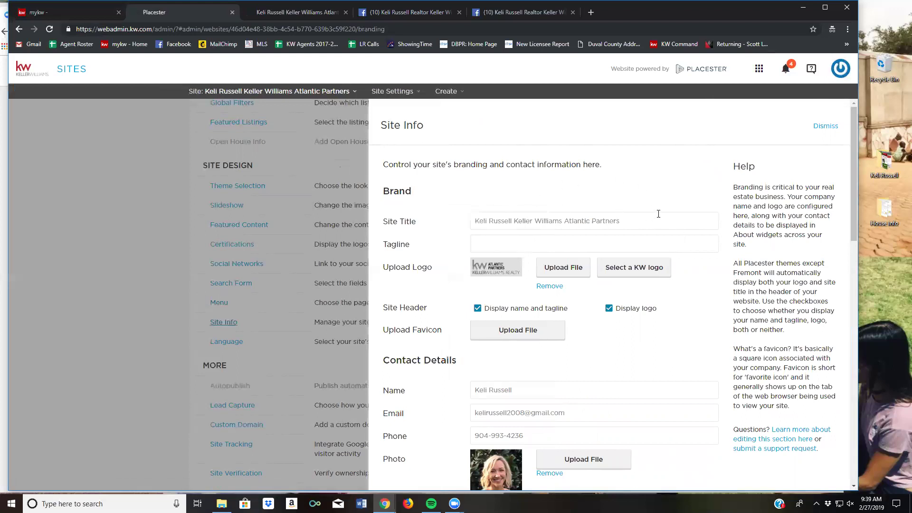
scroll(525, 234, "down", 3)
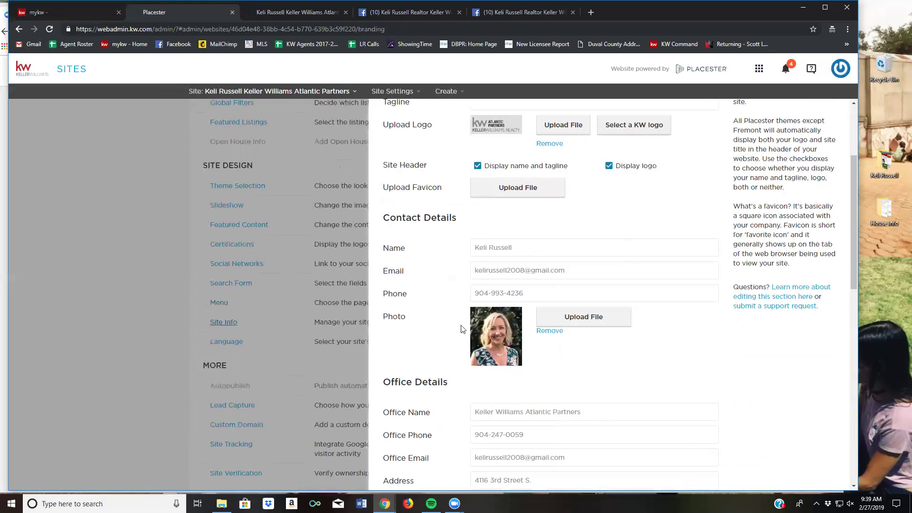
scroll(632, 335, "down", 4)
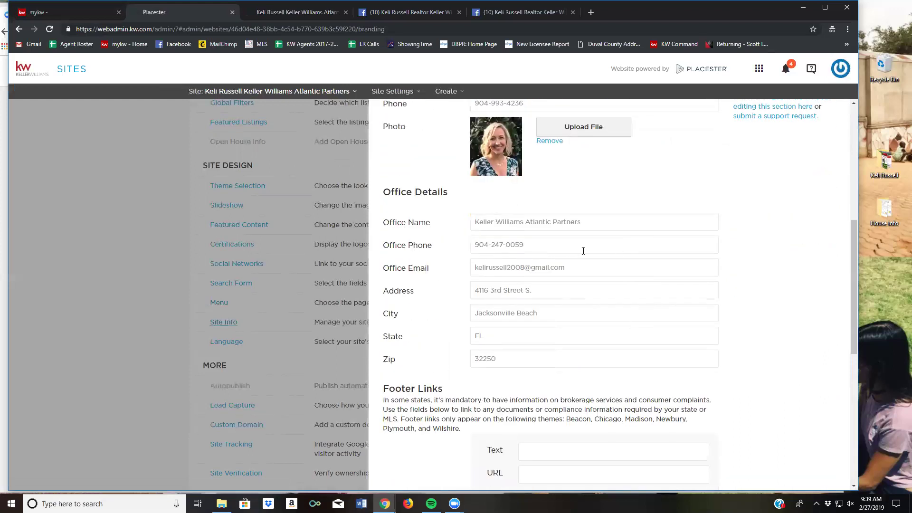
scroll(730, 261, "down", 5)
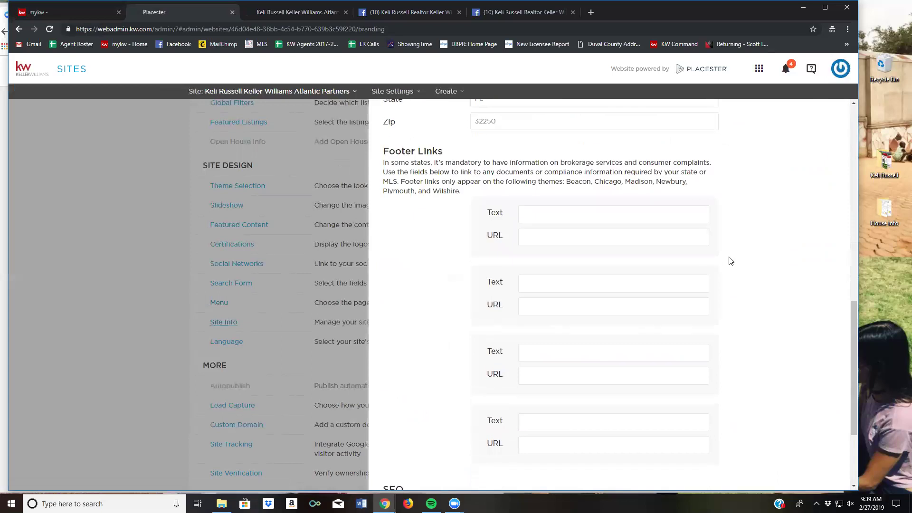
scroll(788, 270, "down", 3)
scroll(637, 240, "up", 12)
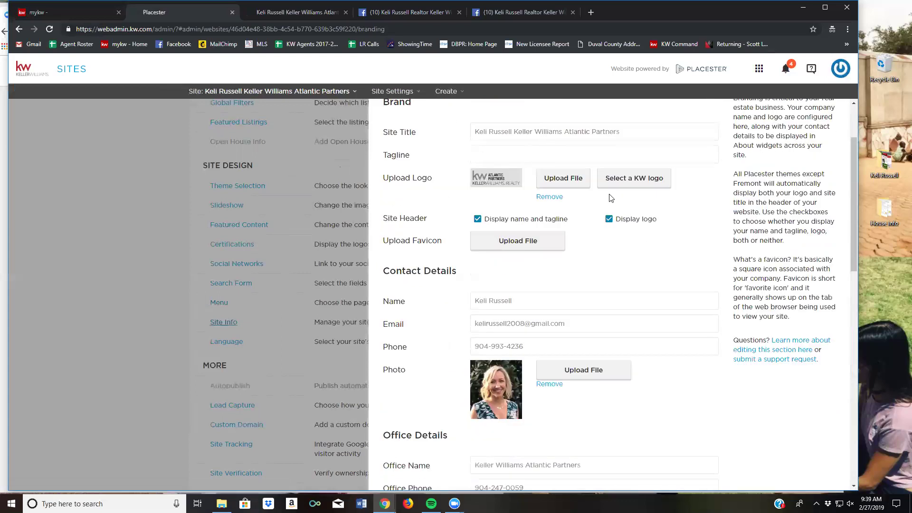
scroll(612, 198, "up", 2)
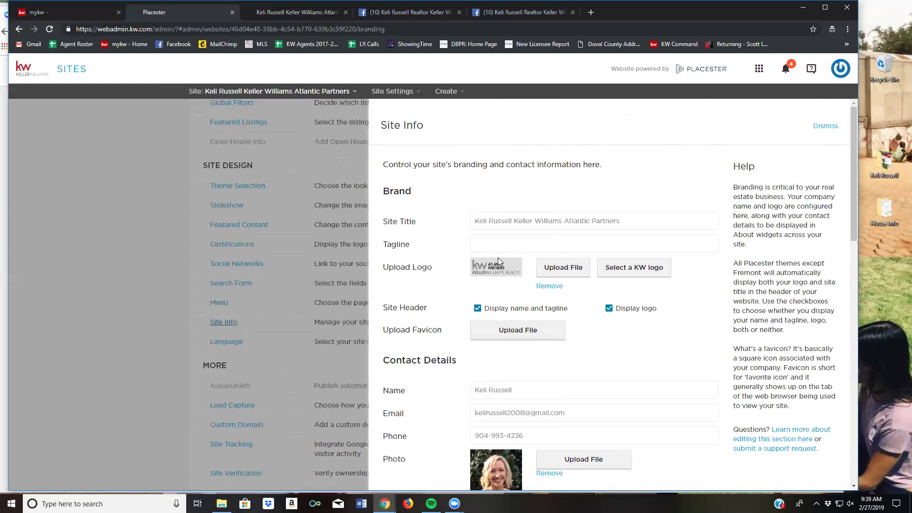
scroll(720, 329, "down", 15)
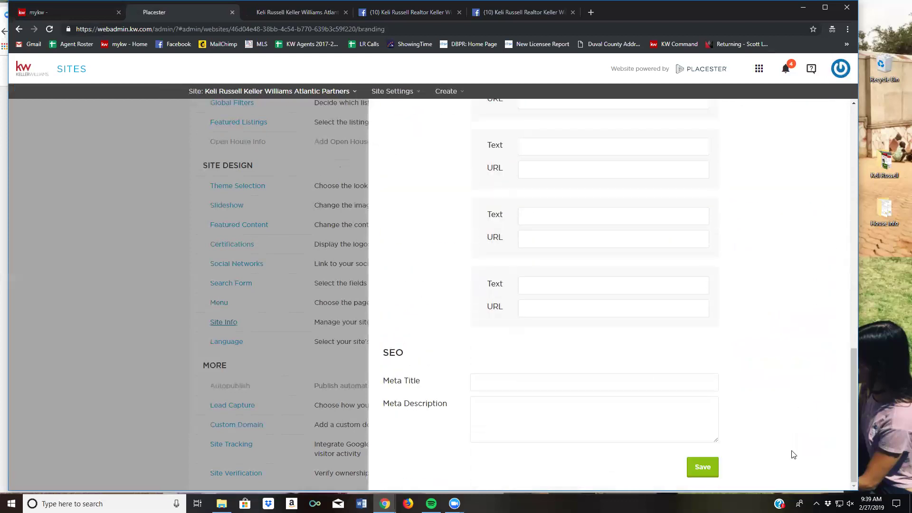
left_click(702, 468)
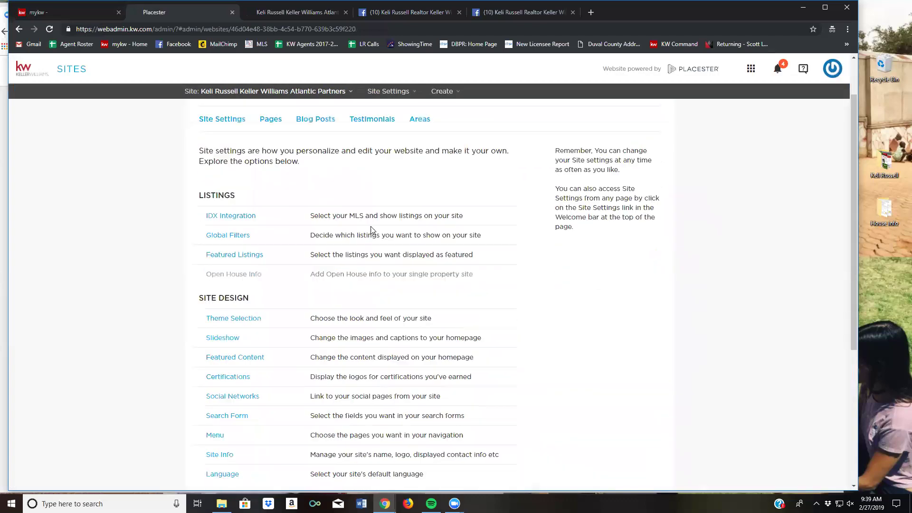
Review the passive and aggressive options in the Lead Capture settings, dismiss them, and look over the remaining site settings.
scroll(372, 229, "down", 5)
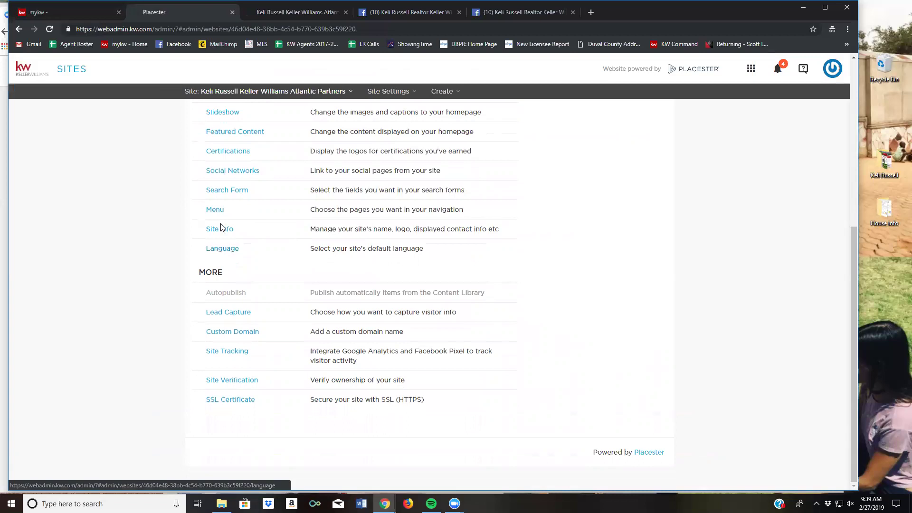
left_click(221, 315)
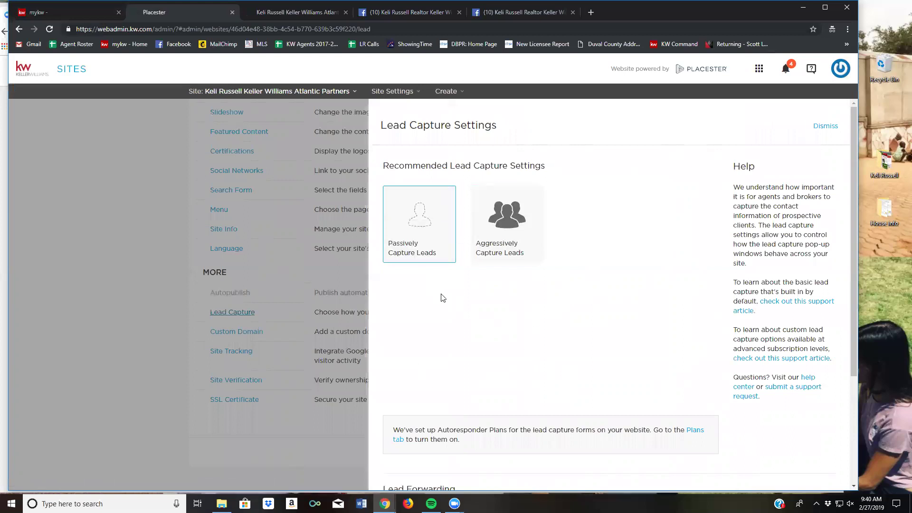
left_click(814, 126)
scroll(237, 328, "down", 5)
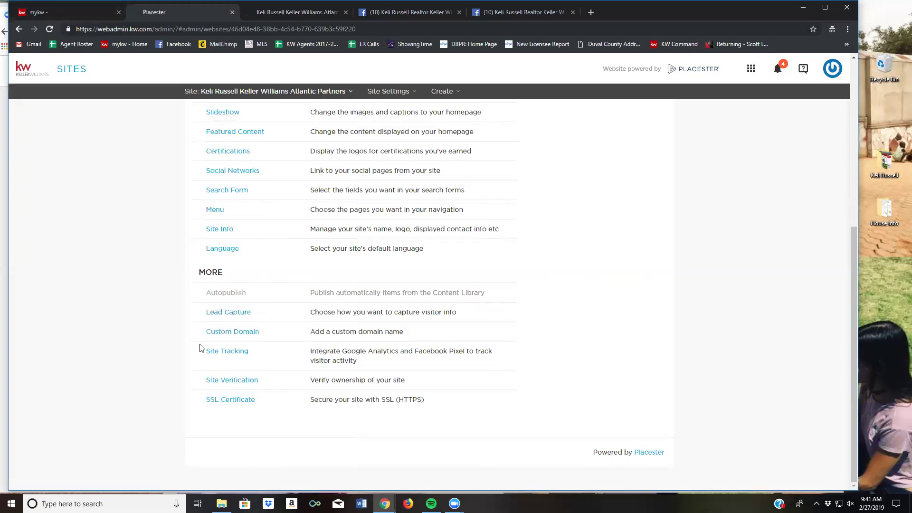
scroll(144, 308, "up", 6)
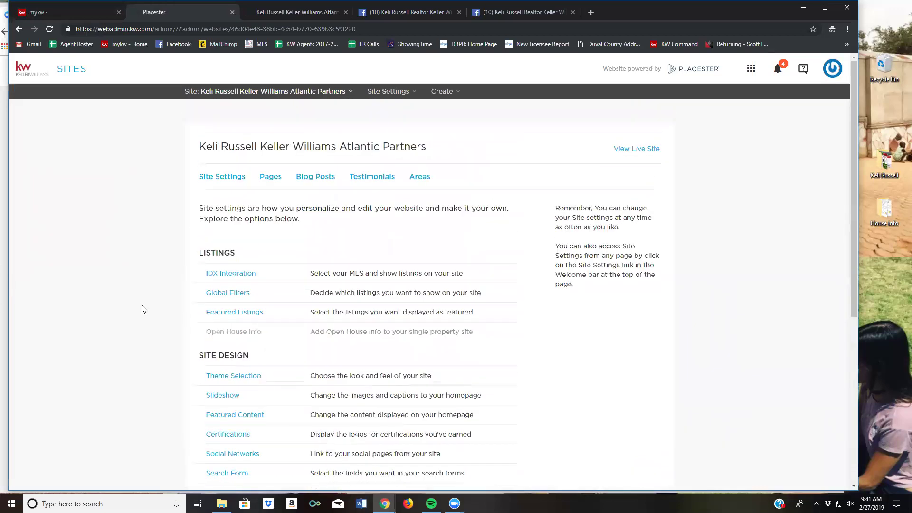